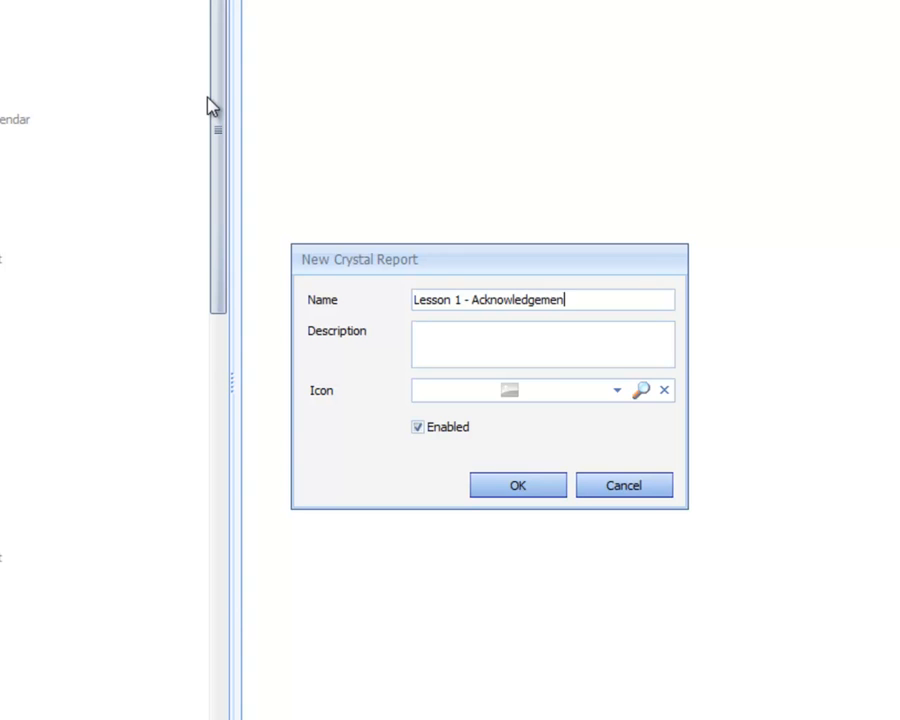
Complete the new Crystal report component's name as "Lesson 1 - Acknowledgement Crystal Report".
{"action": "type", "text": "Crystal Report"}
{"action": "key", "text": "Tab"}
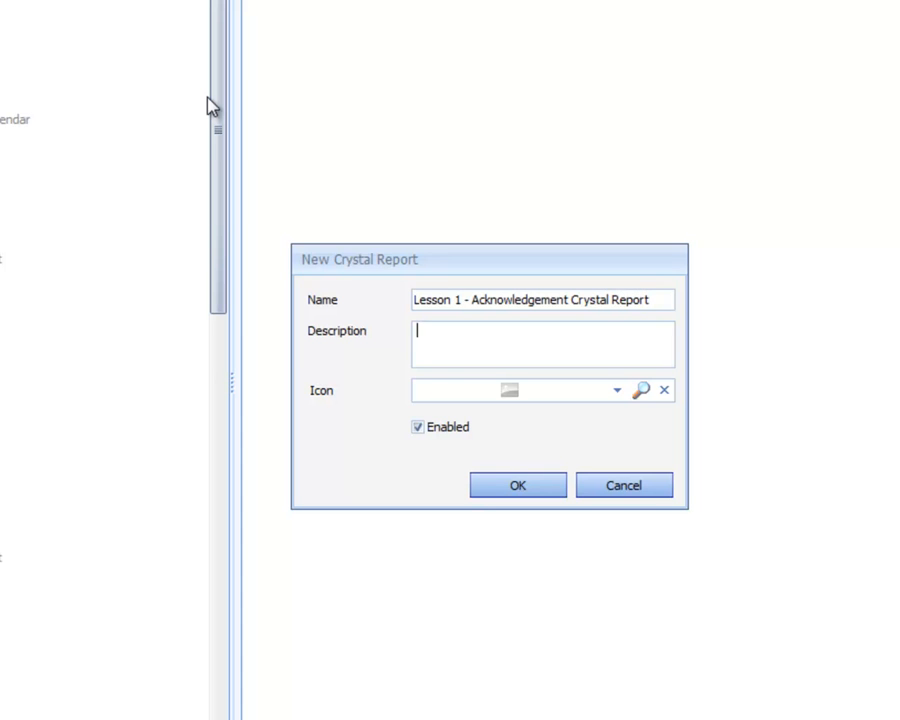
Enter "How to Capture a Crystal Report" as the new component's description.
{"action": "type", "text": "How to Capture a Crystal Report"}
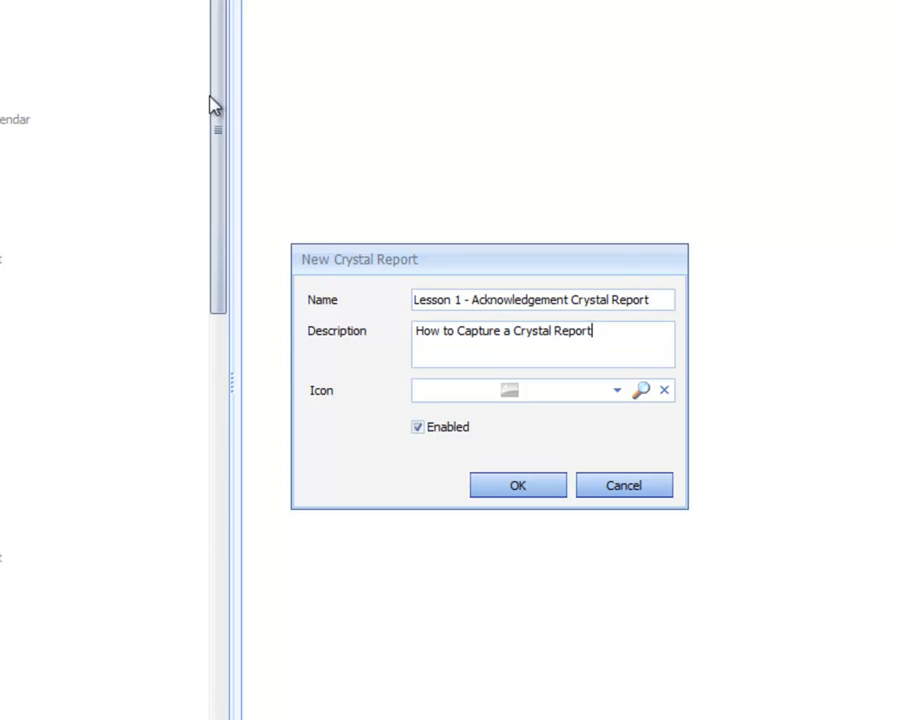
Assign the Crystal Reports icon to the new component and create it.
{"action": "left_click", "coordinate": [617, 392]}
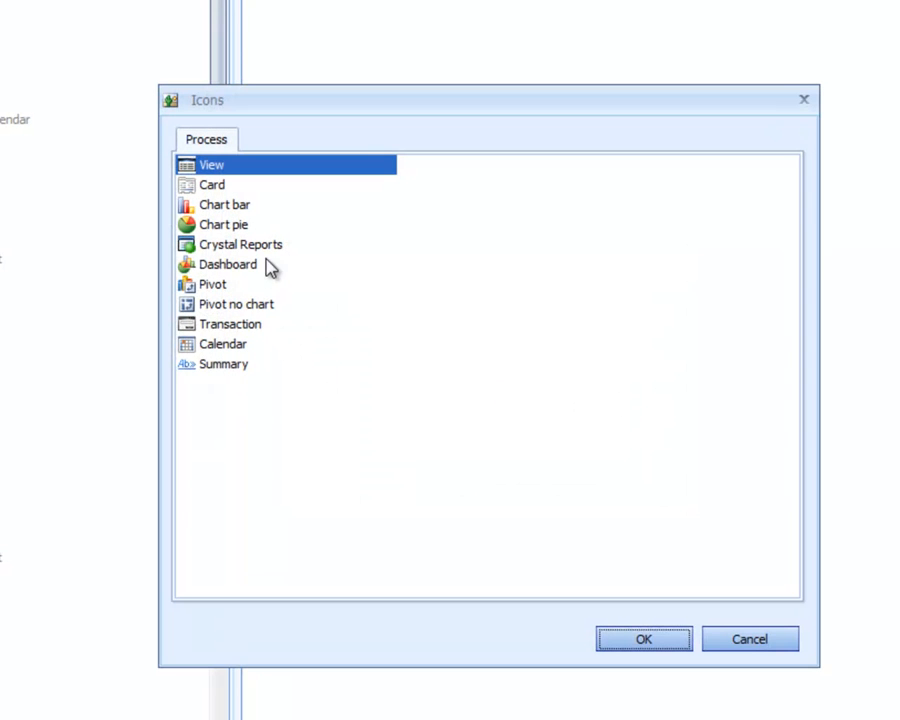
{"action": "double_click", "coordinate": [262, 249]}
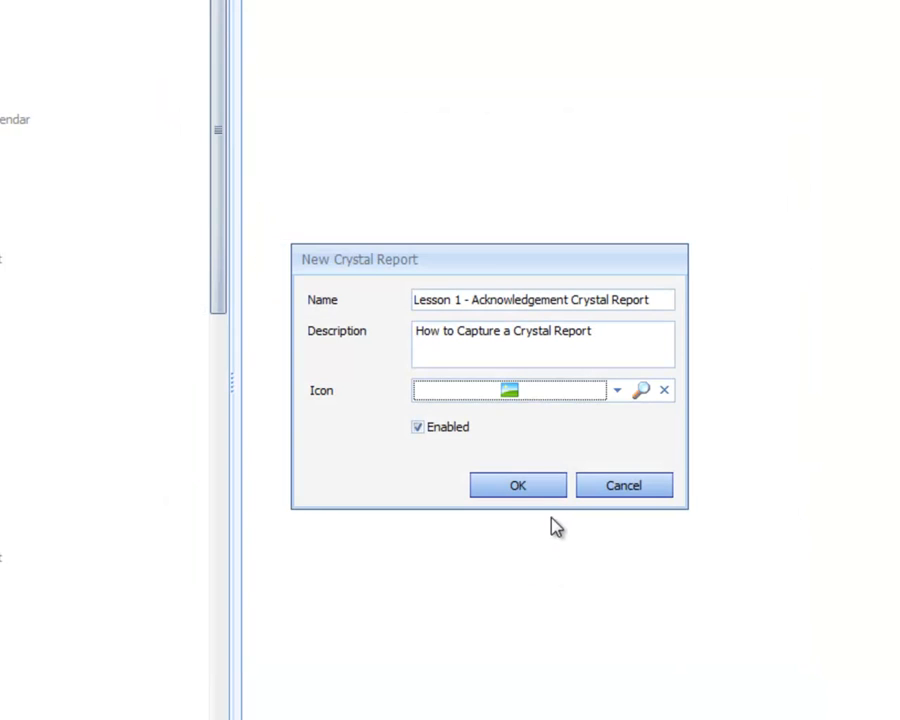
{"action": "left_click", "coordinate": [532, 485]}
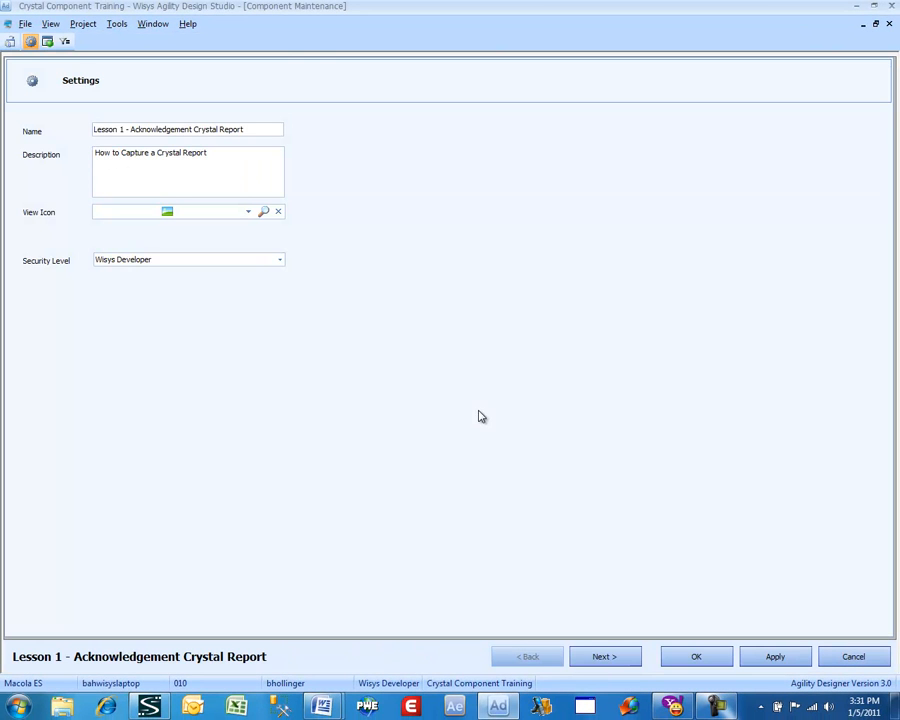
Set the component's security level to Administrator and proceed to its Crystal Report settings.
{"action": "left_click", "coordinate": [211, 268]}
{"action": "left_click", "coordinate": [207, 296]}
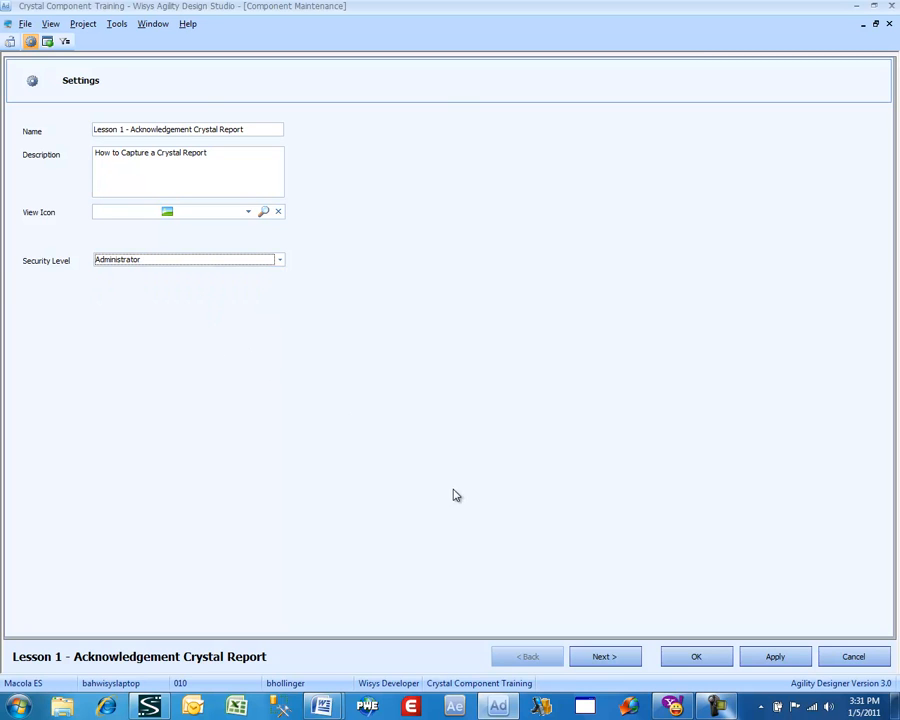
{"action": "left_click", "coordinate": [604, 657]}
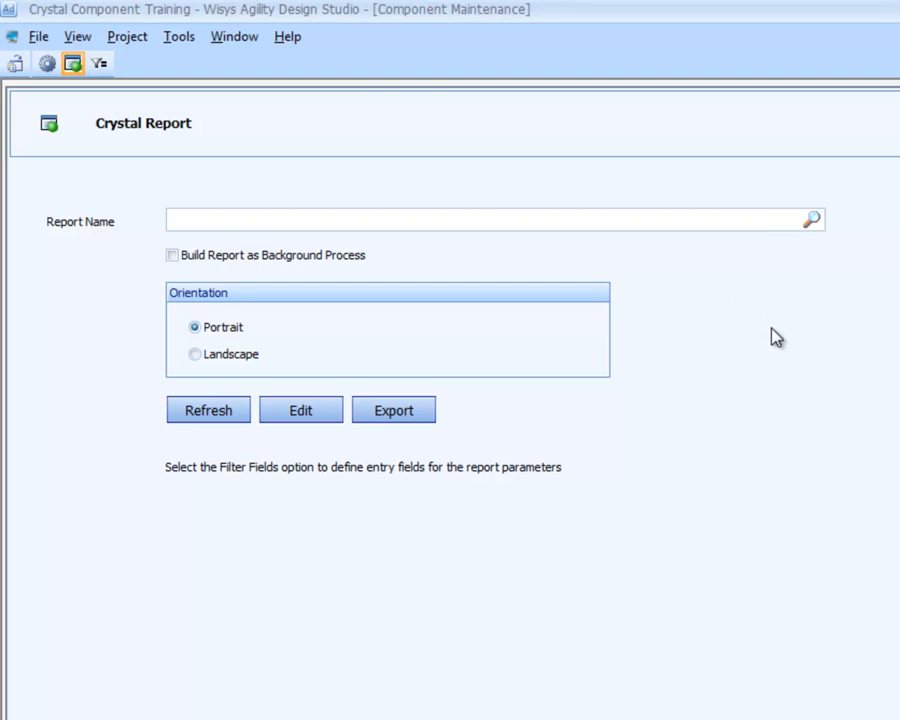
Choose AgilityOrderAcknowledgement.rpt from the Rpts folder as the component's report and open it for editing in Crystal Reports.
{"action": "left_click", "coordinate": [812, 222]}
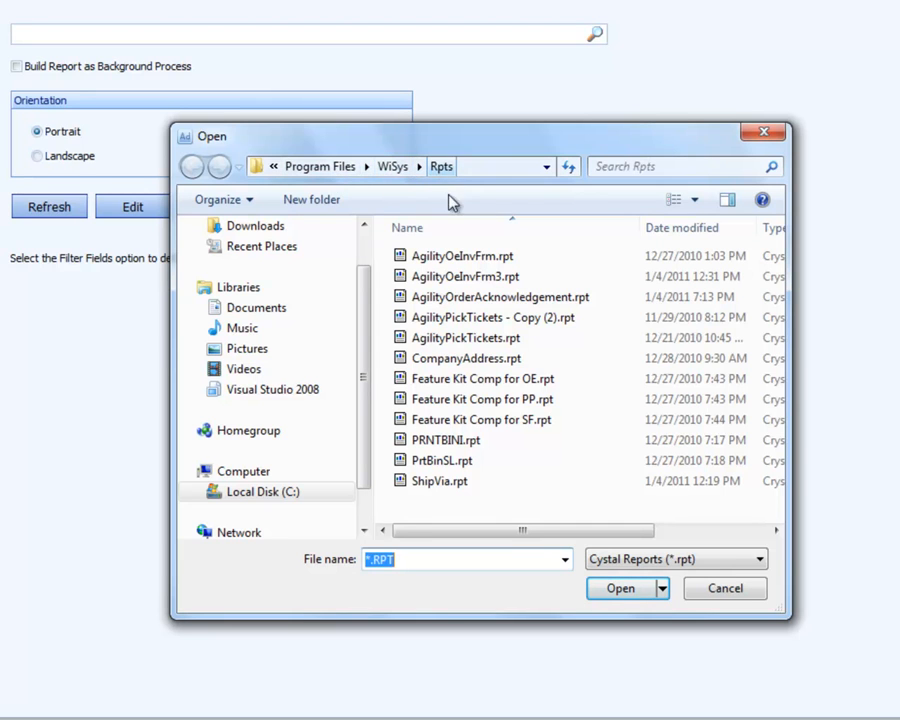
{"action": "double_click", "coordinate": [480, 300]}
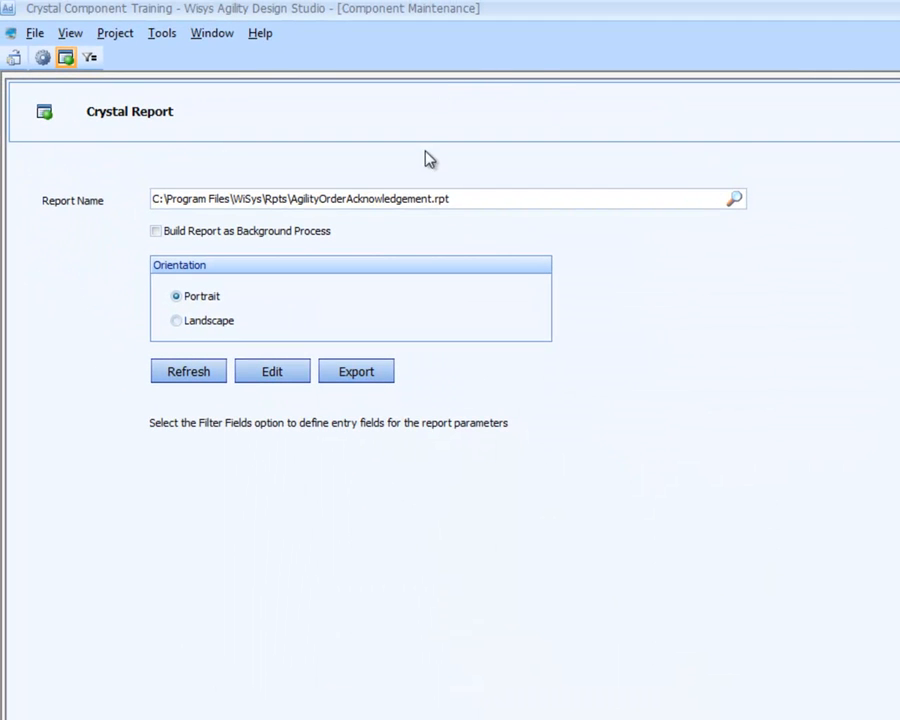
{"action": "left_click", "coordinate": [262, 374]}
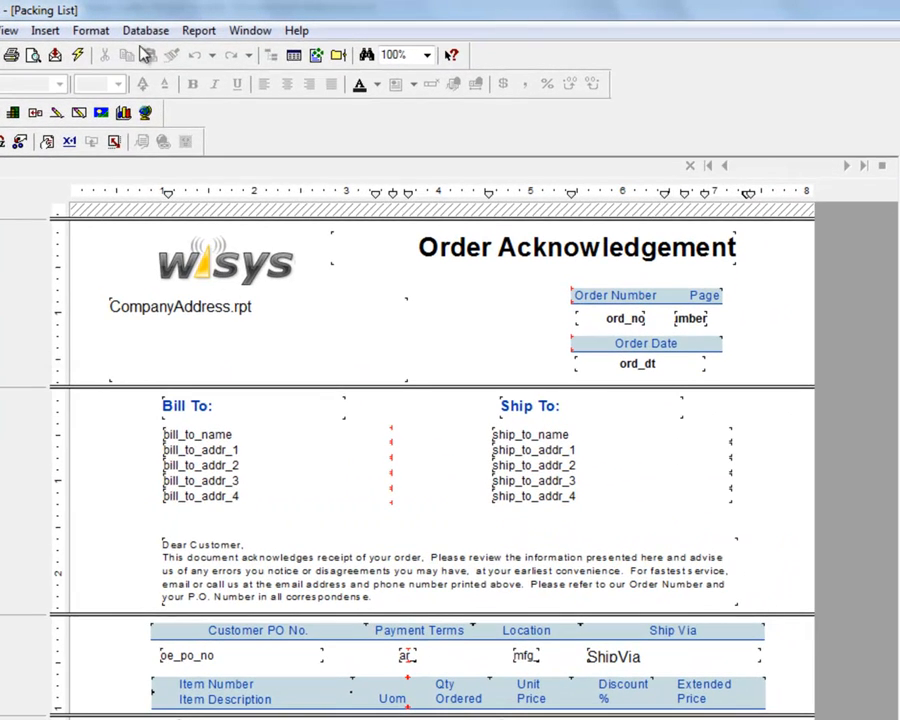
Examine the data source connection properties of the main report and its subreports without changing them.
{"action": "left_click", "coordinate": [145, 31]}
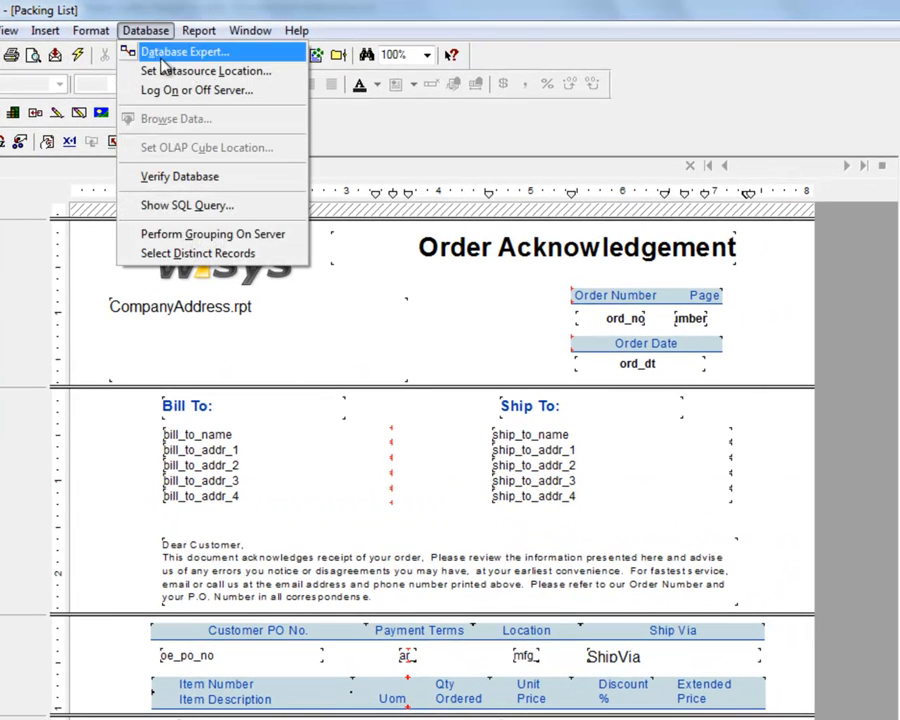
{"action": "left_click", "coordinate": [165, 72]}
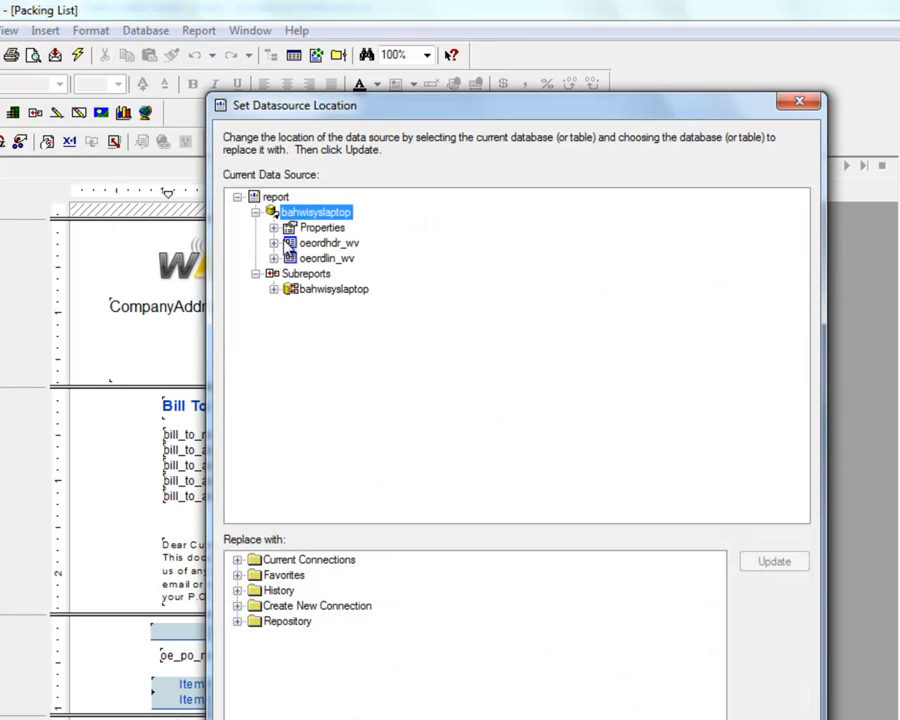
{"action": "left_click", "coordinate": [278, 227]}
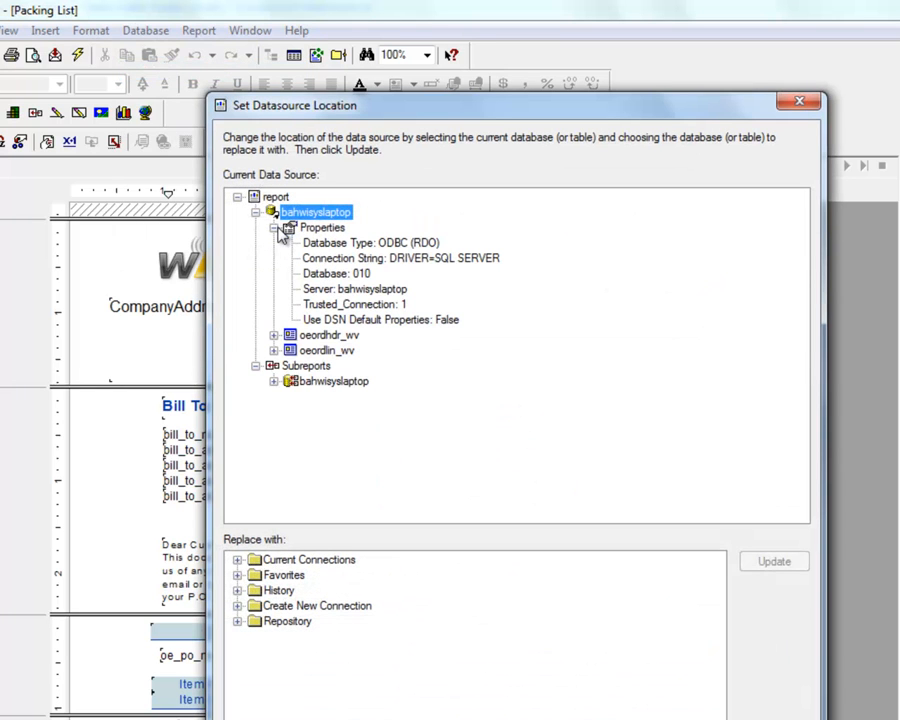
{"action": "left_click", "coordinate": [274, 381]}
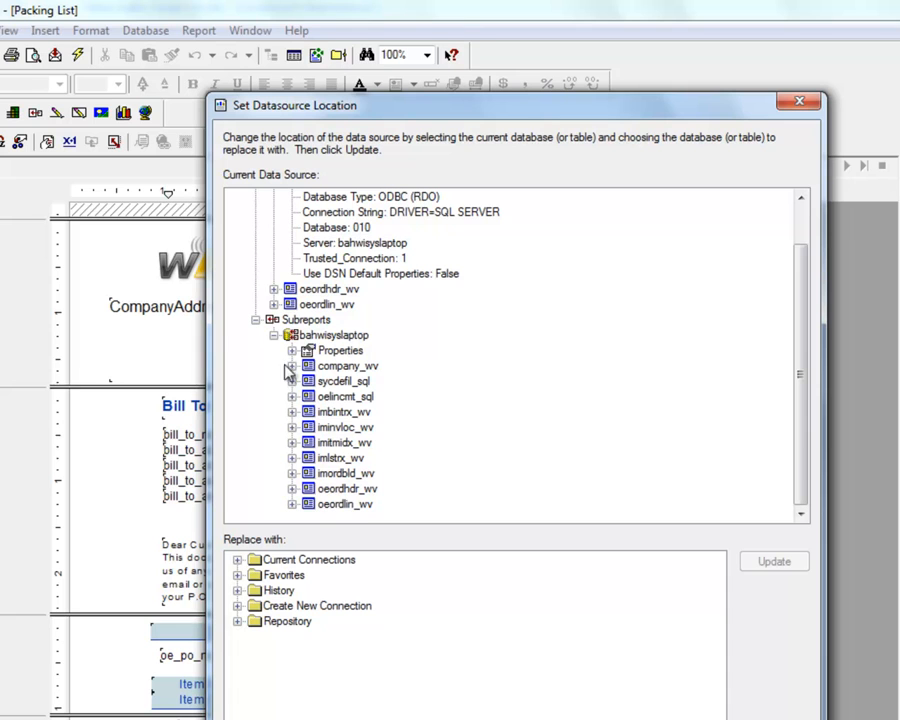
{"action": "left_click", "coordinate": [291, 351]}
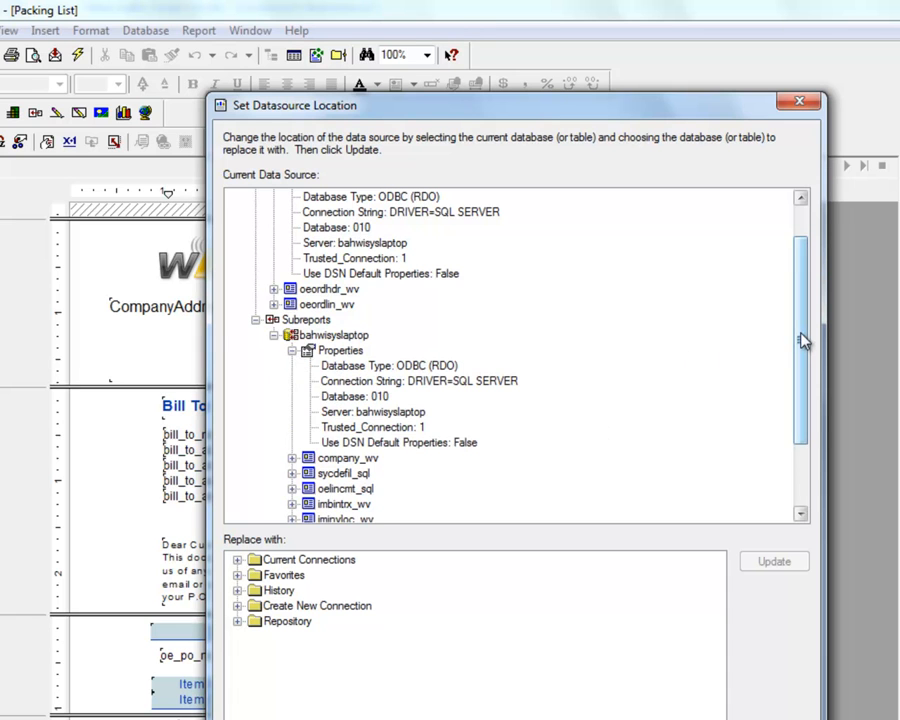
{"action": "left_click_drag", "start_coordinate": [800, 336], "coordinate": [808, 302]}
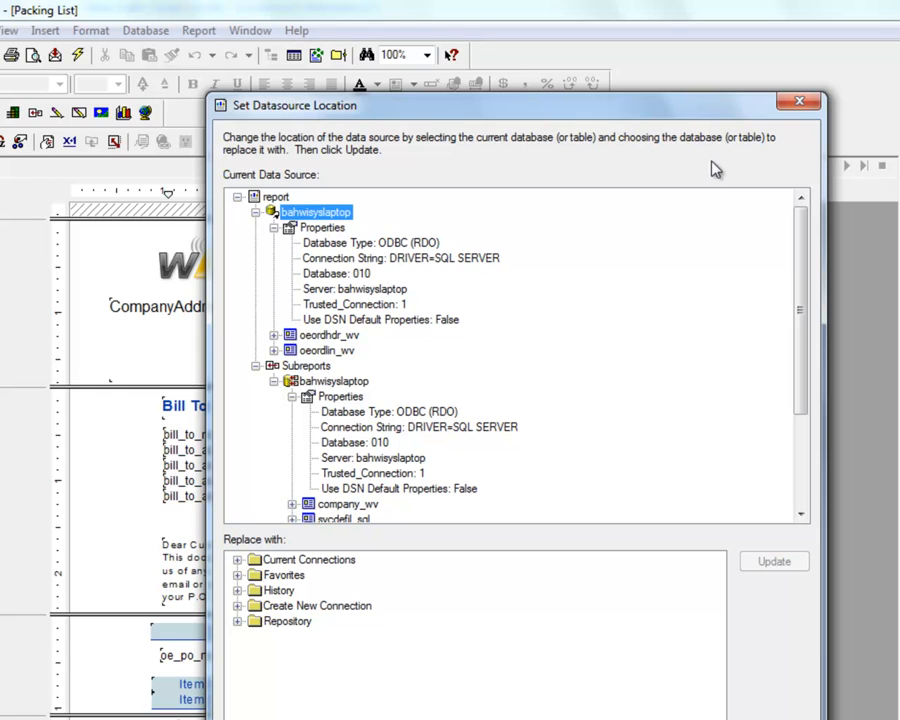
{"action": "left_click", "coordinate": [799, 103]}
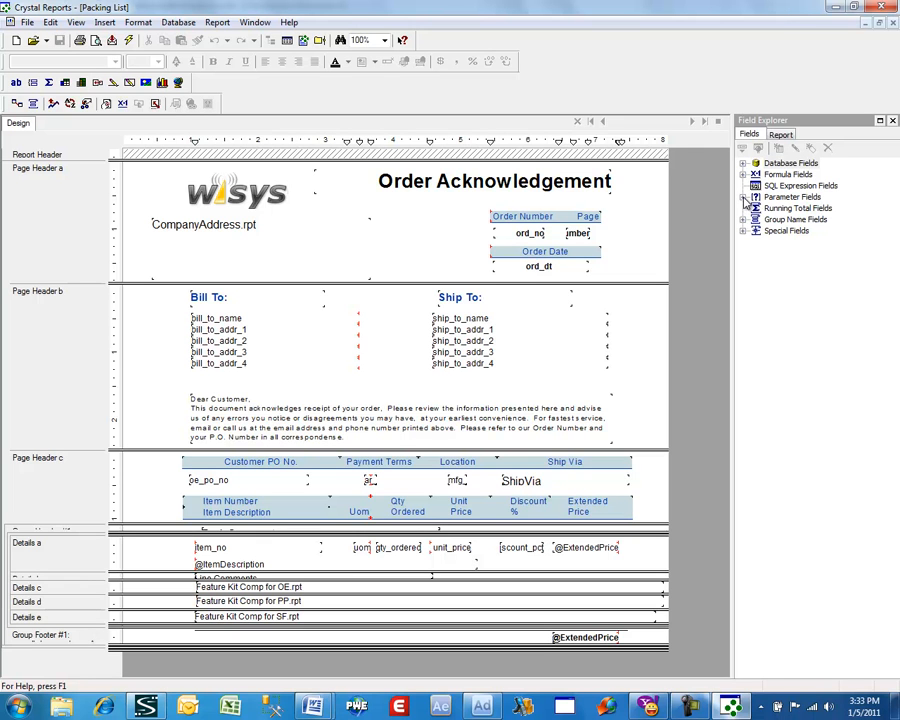
Review the OrderNo parameter field's definition, including its value type and range option.
{"action": "left_click", "coordinate": [743, 197]}
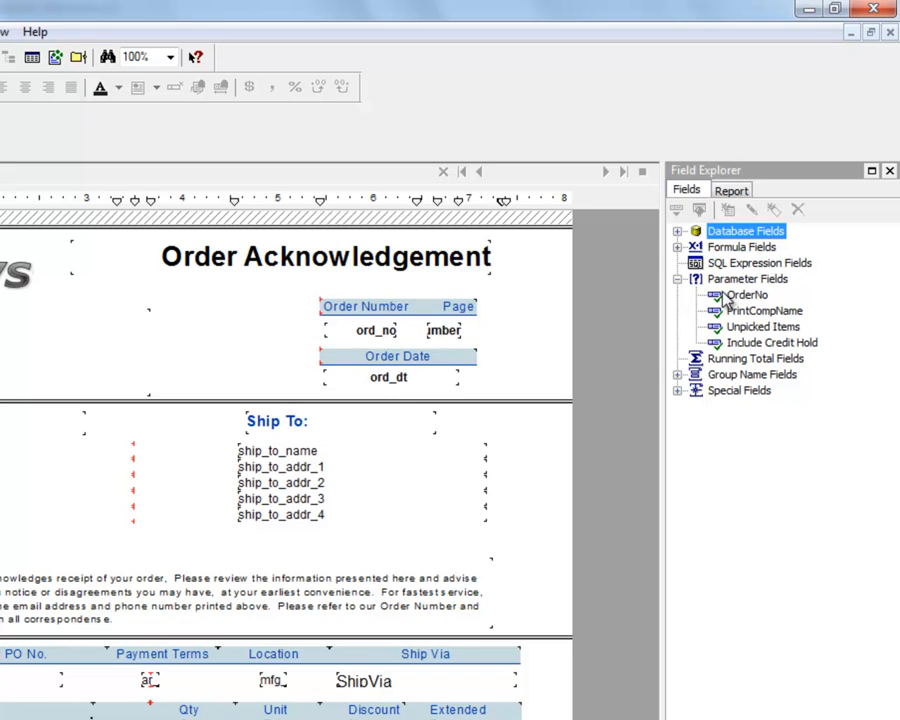
{"action": "left_click", "coordinate": [740, 295]}
{"action": "right_click", "coordinate": [724, 301]}
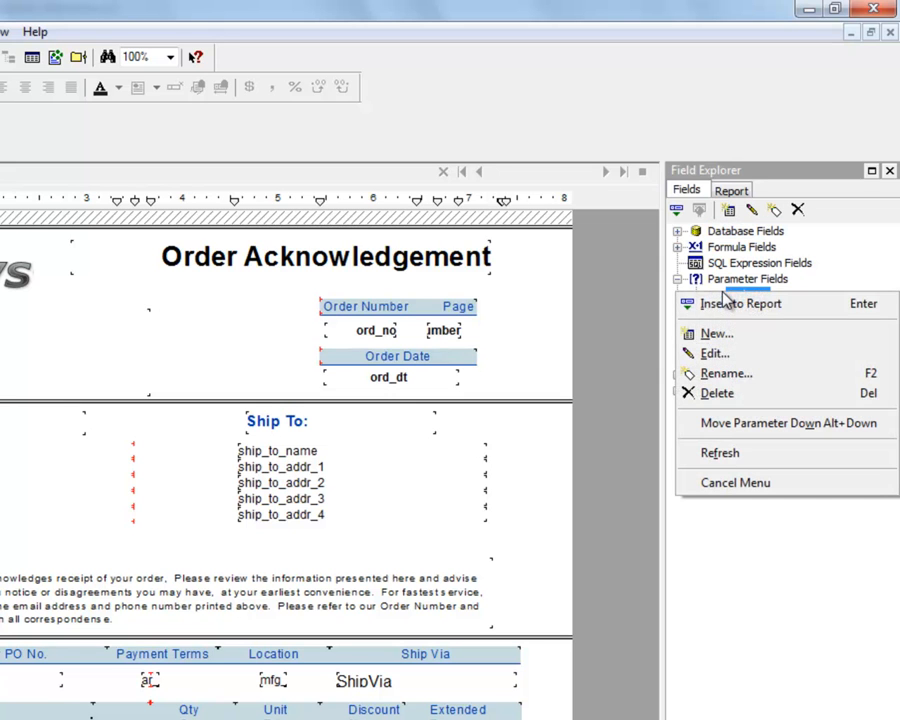
{"action": "left_click", "coordinate": [728, 356]}
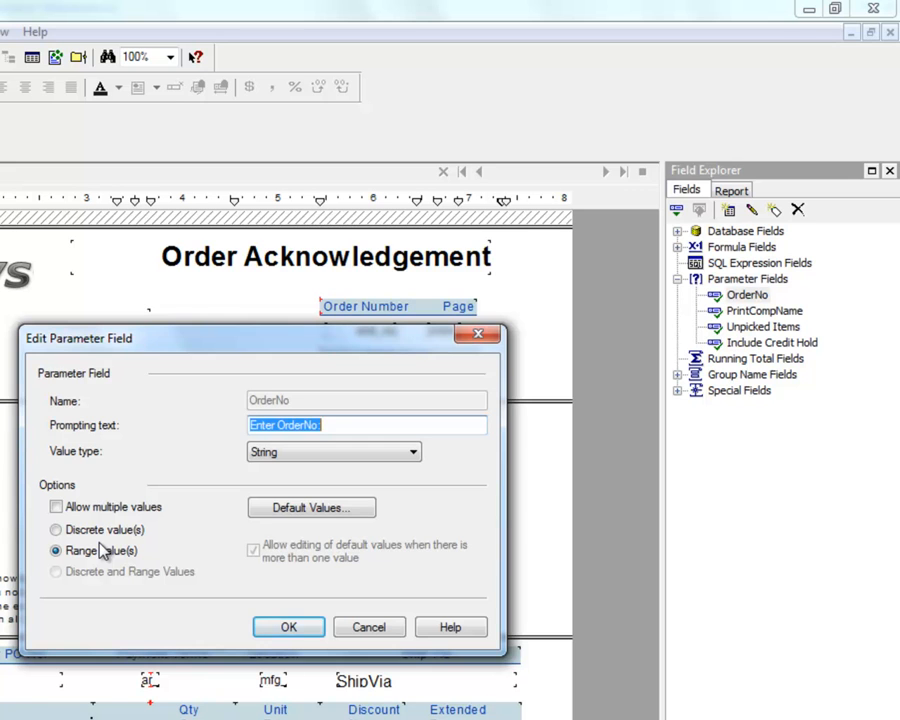
{"action": "left_click", "coordinate": [287, 628]}
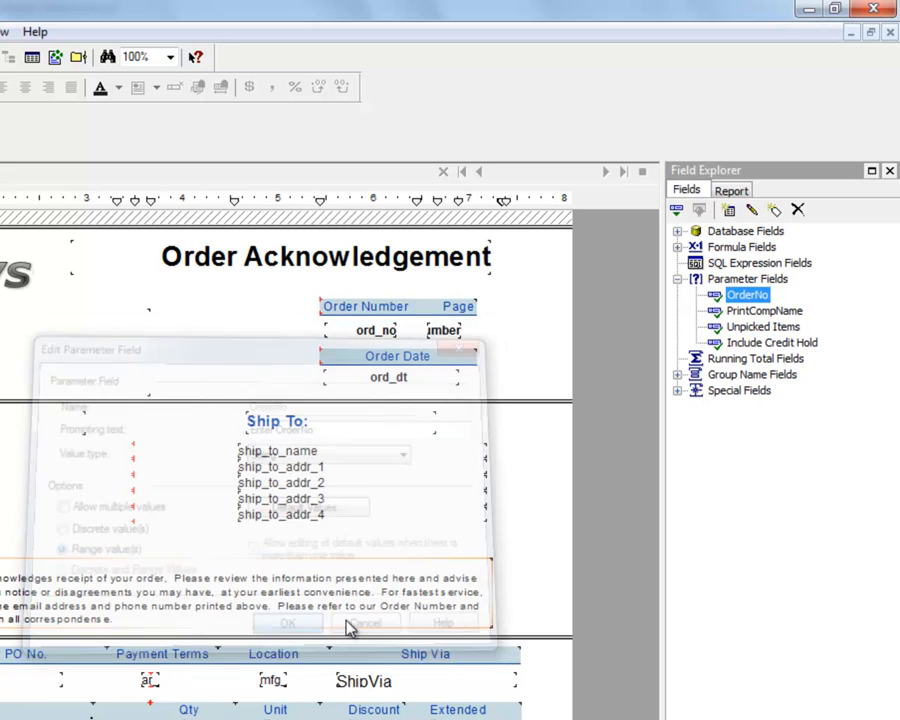
Review the value type and options of the PrintCompName parameter field.
{"action": "left_click", "coordinate": [755, 313]}
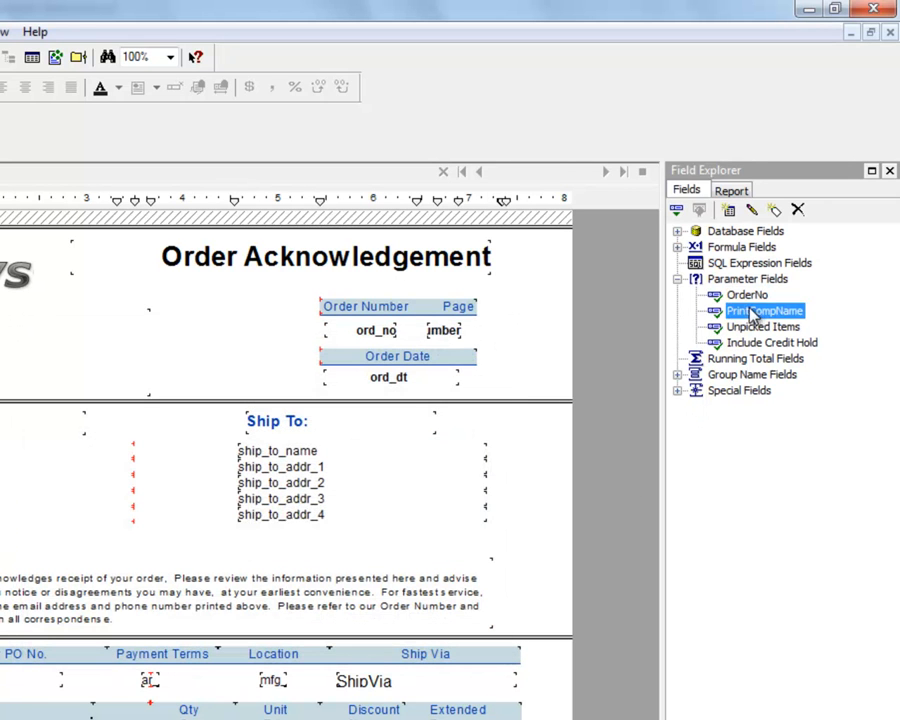
{"action": "right_click", "coordinate": [755, 313]}
{"action": "left_click", "coordinate": [743, 372]}
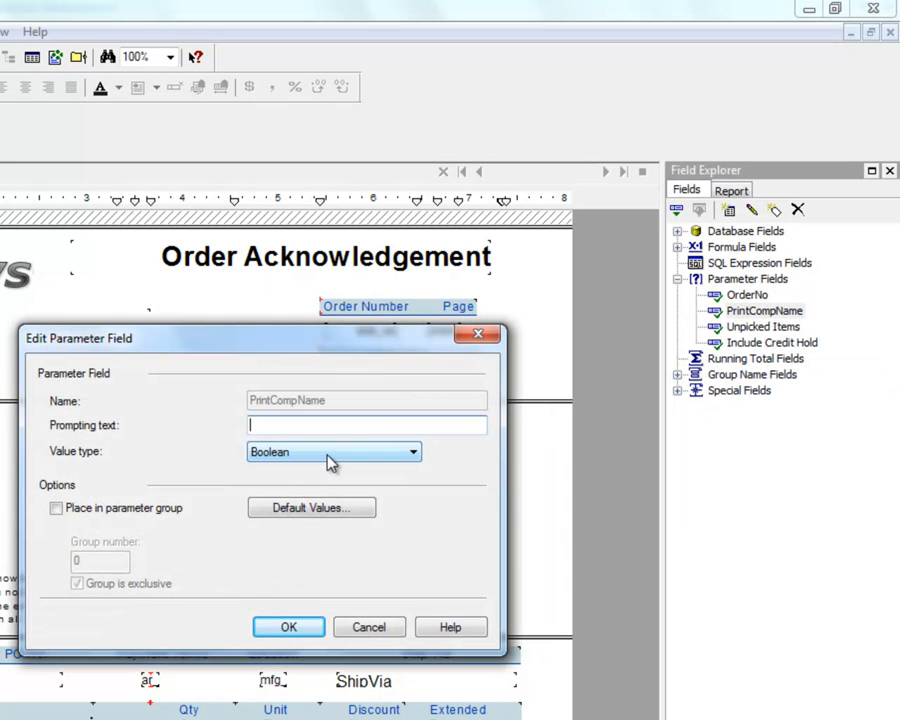
{"action": "left_click", "coordinate": [324, 632]}
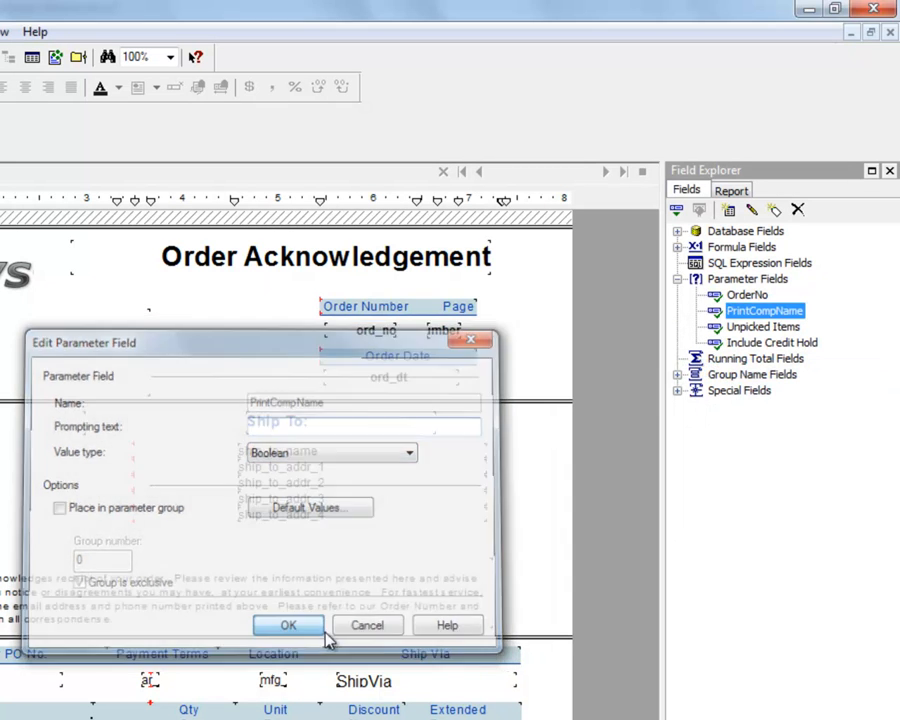
Review the value type and options of the Unpicked Items parameter field.
{"action": "left_click", "coordinate": [733, 328]}
{"action": "right_click", "coordinate": [734, 330]}
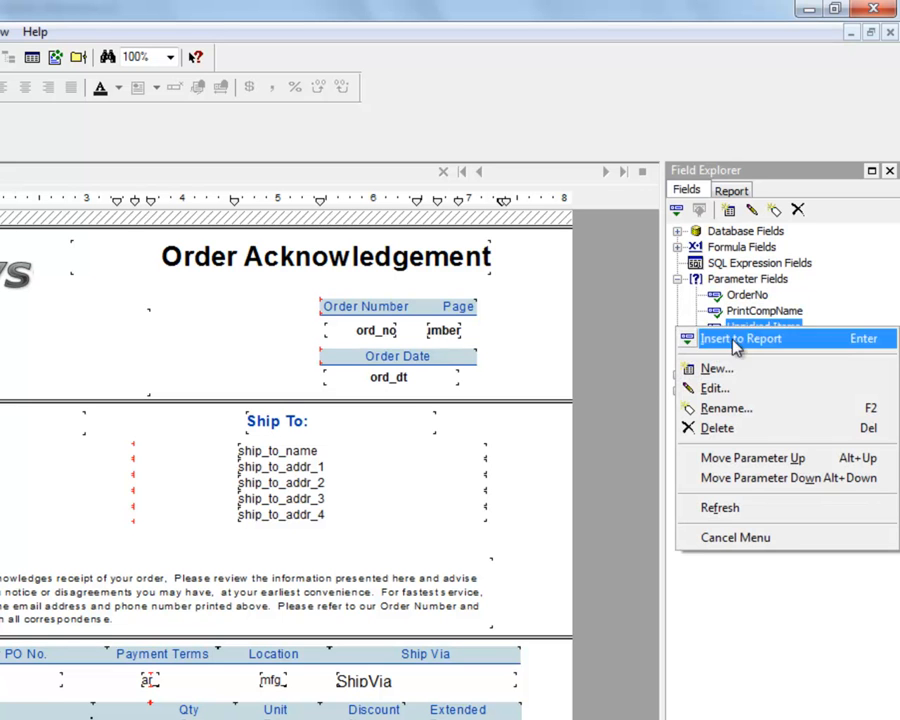
{"action": "left_click", "coordinate": [718, 390]}
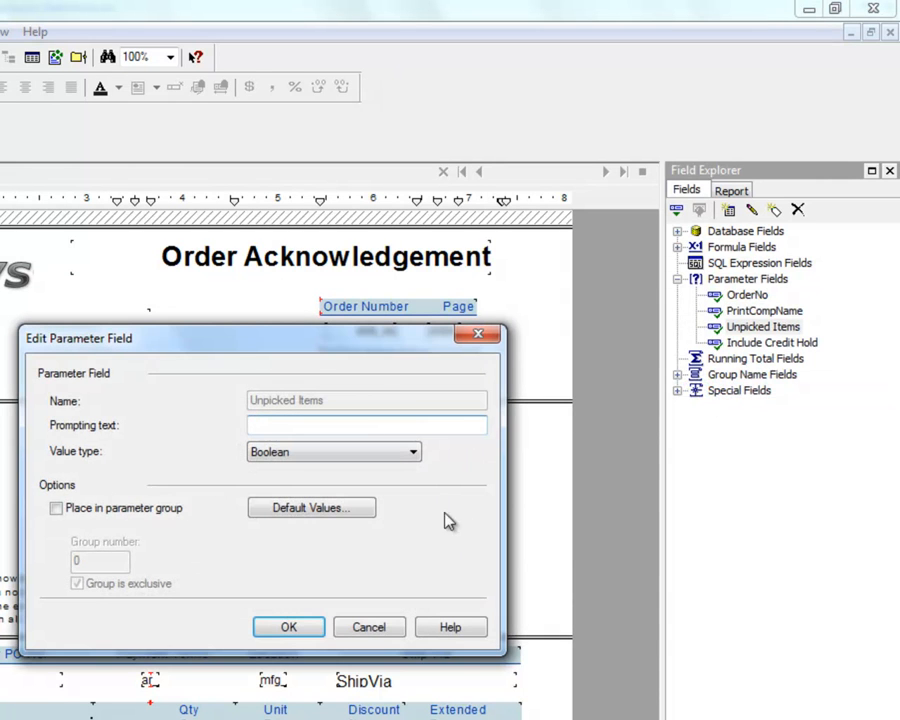
{"action": "left_click", "coordinate": [320, 627]}
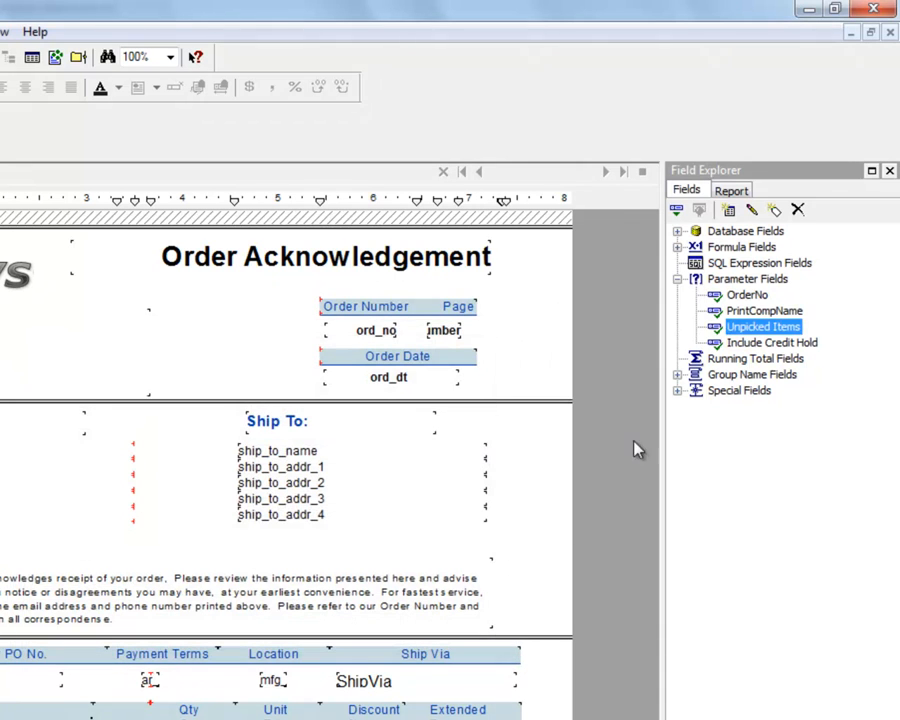
Review the value type and options of the Include Credit Hold parameter field.
{"action": "left_click", "coordinate": [733, 343]}
{"action": "right_click", "coordinate": [733, 343]}
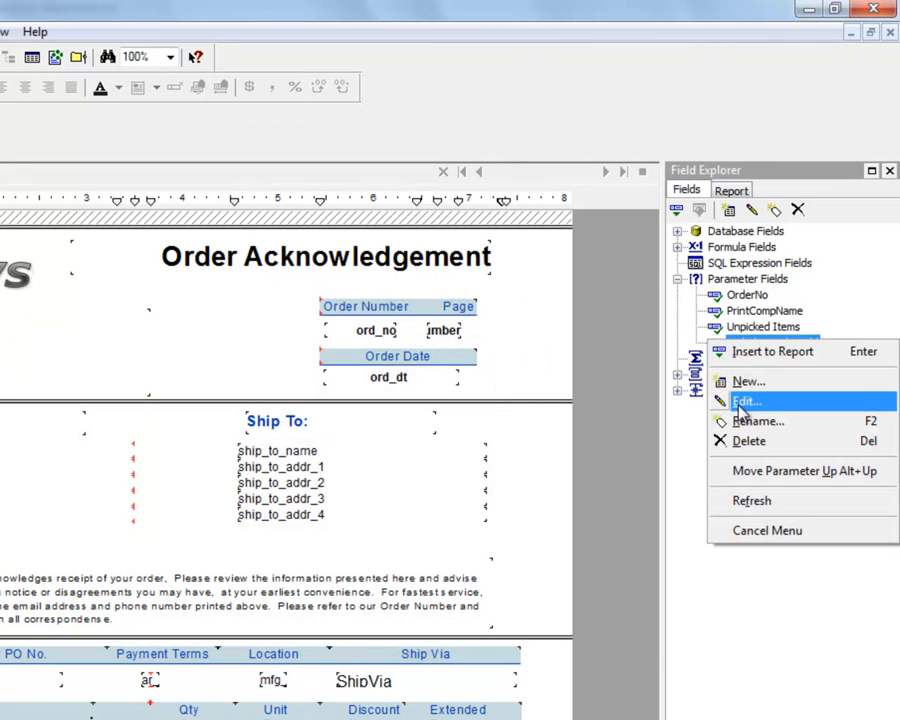
{"action": "left_click", "coordinate": [744, 402]}
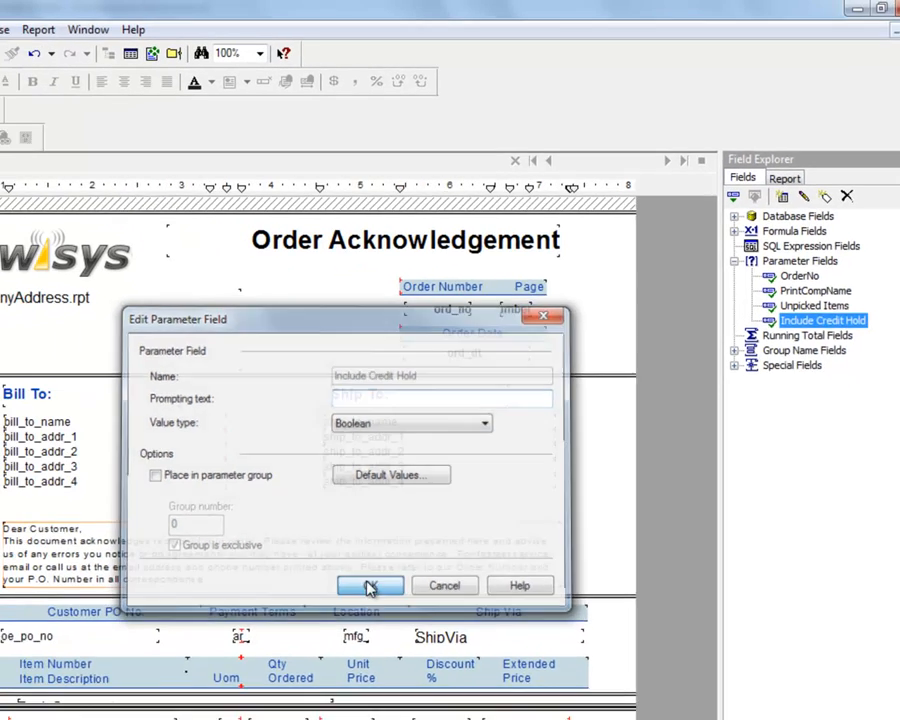
{"action": "left_click", "coordinate": [288, 627]}
Examine how the parameters are used in the report's record selection formula.
{"action": "left_click", "coordinate": [147, 30]}
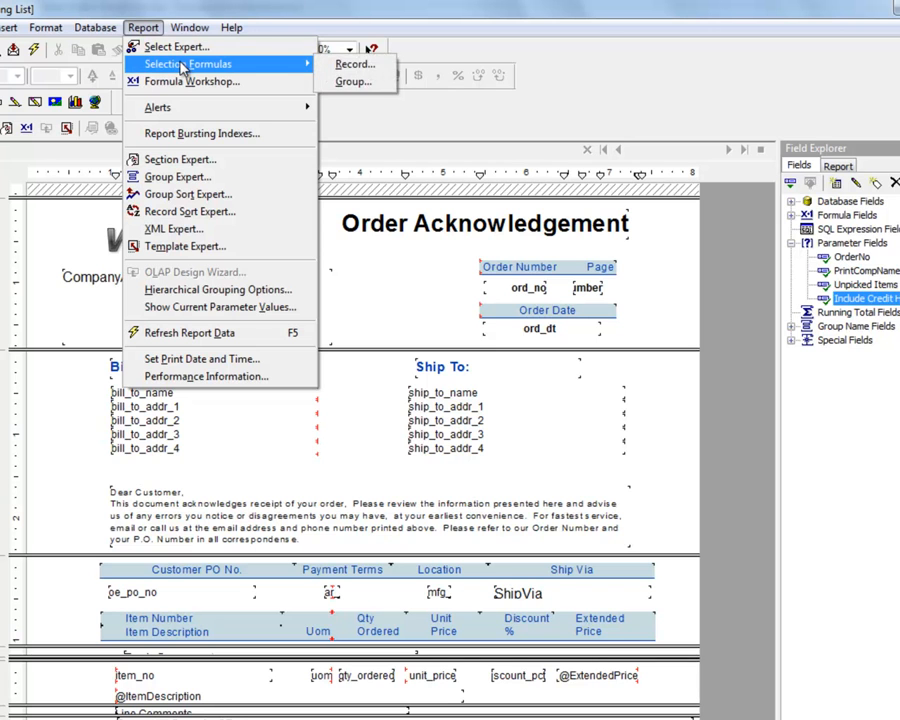
{"action": "left_click", "coordinate": [352, 63]}
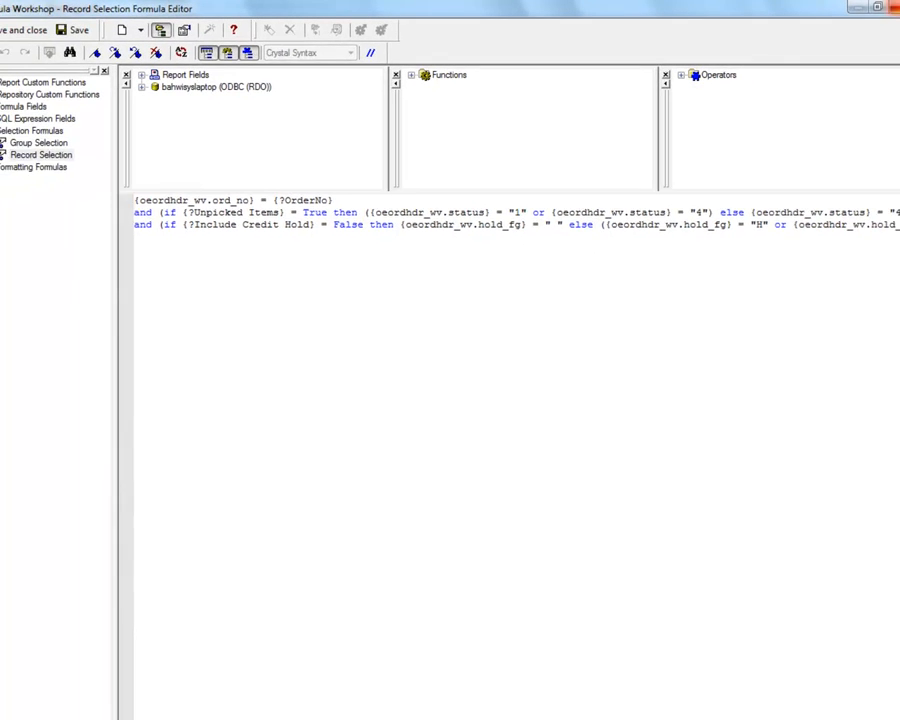
{"action": "left_click", "coordinate": [893, 7]}
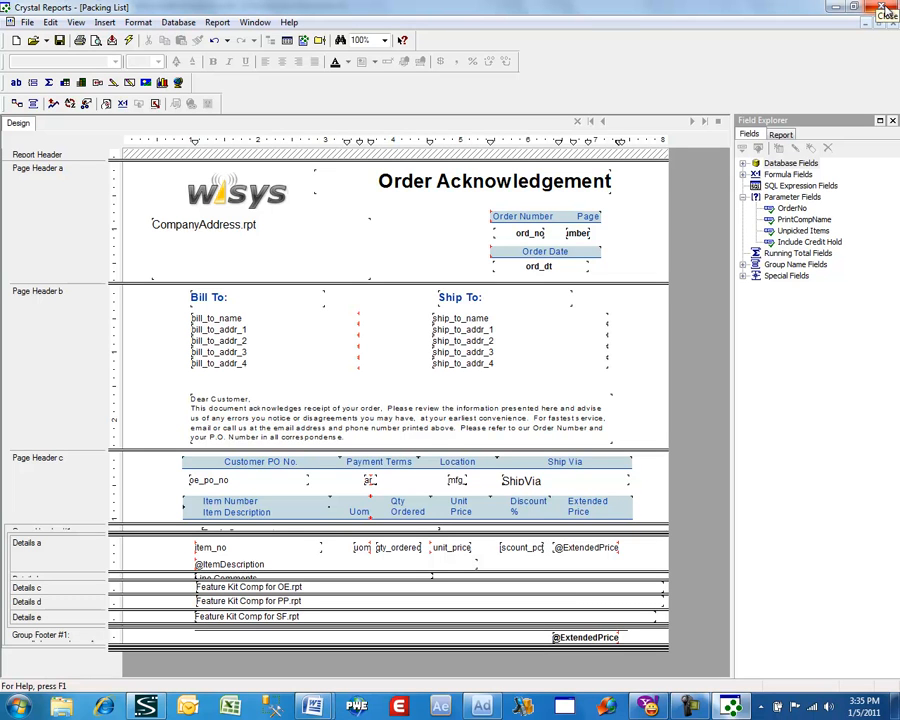
Close Crystal Reports without saving the report and refresh the captured report and its filter parameters in Agility Design Studio.
{"action": "left_click", "coordinate": [884, 7]}
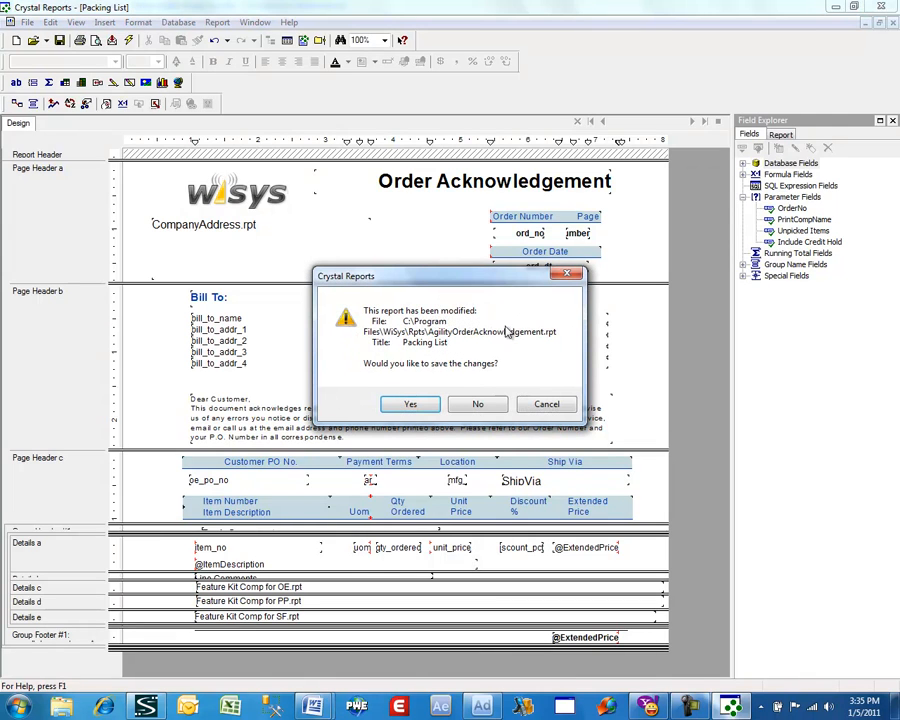
{"action": "left_click", "coordinate": [477, 404]}
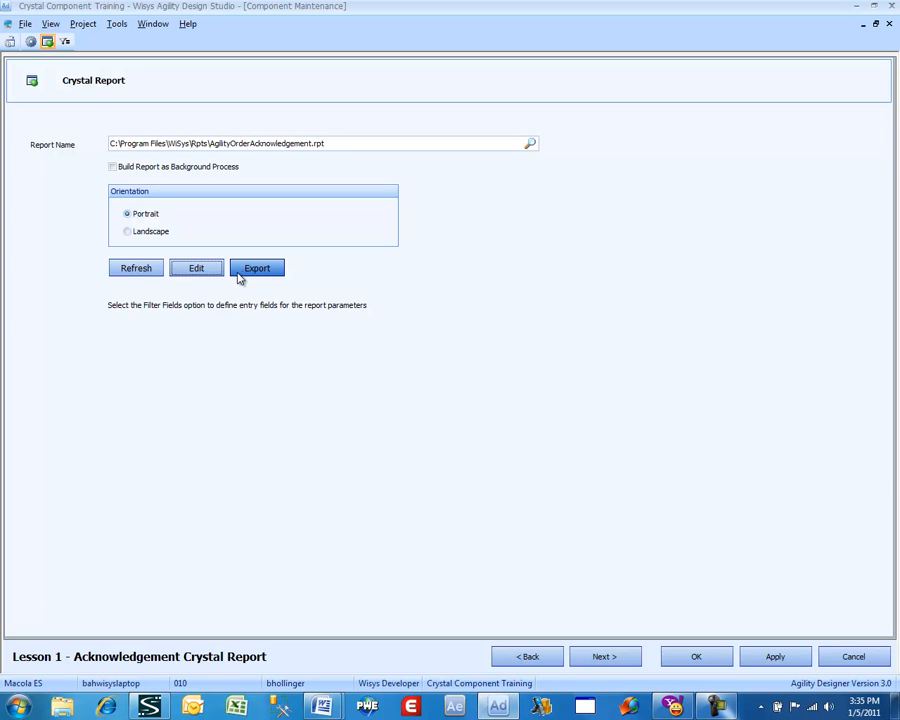
{"action": "left_click", "coordinate": [127, 269]}
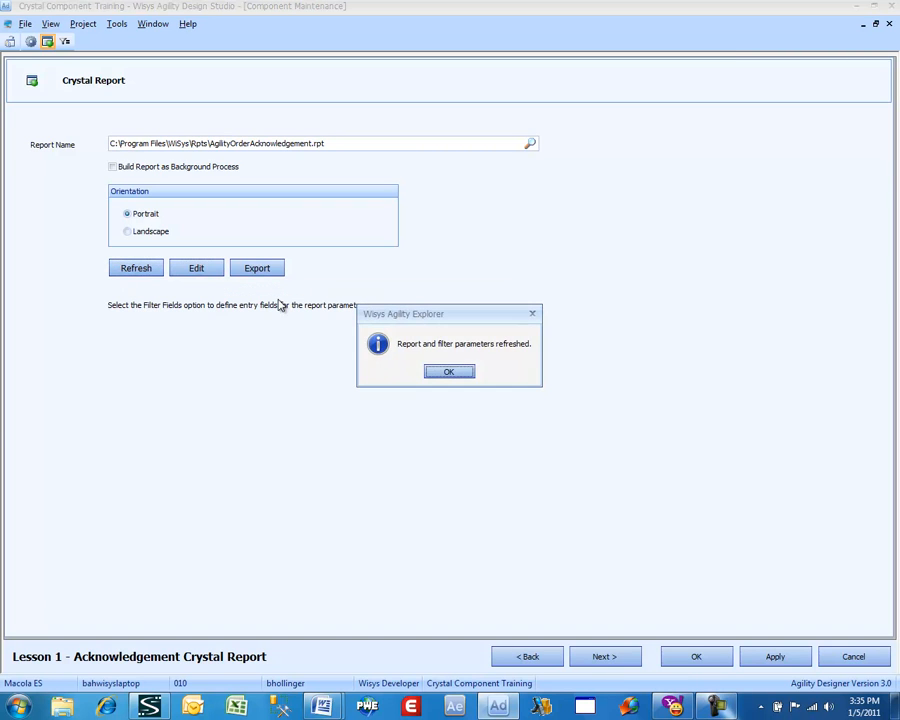
Move on to the report's filter columns and set the OrderNo column's caption to "Order No".
{"action": "left_click", "coordinate": [440, 372]}
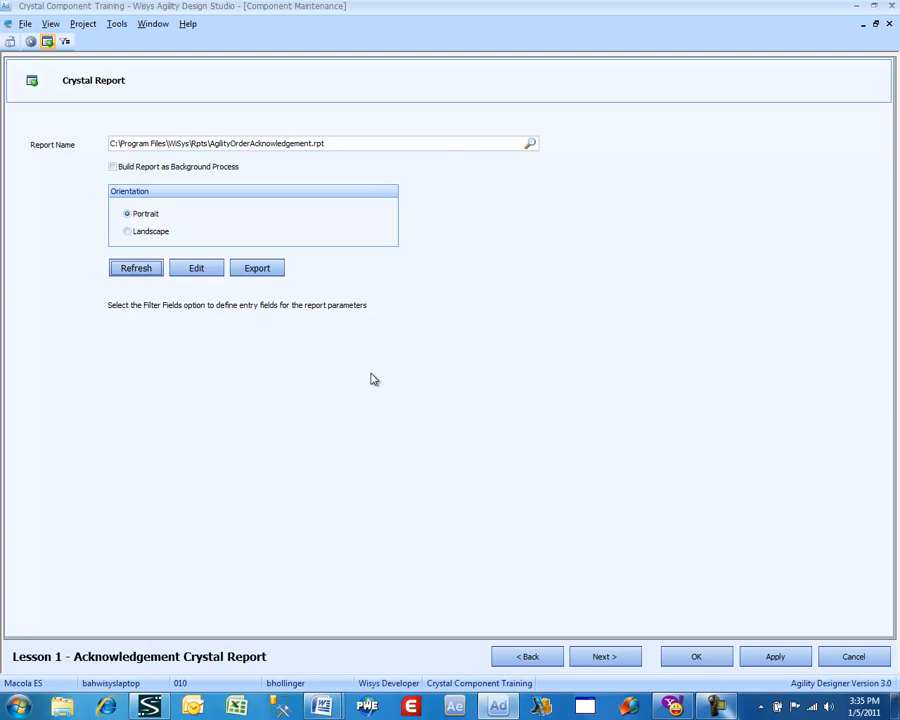
{"action": "left_click", "coordinate": [605, 656]}
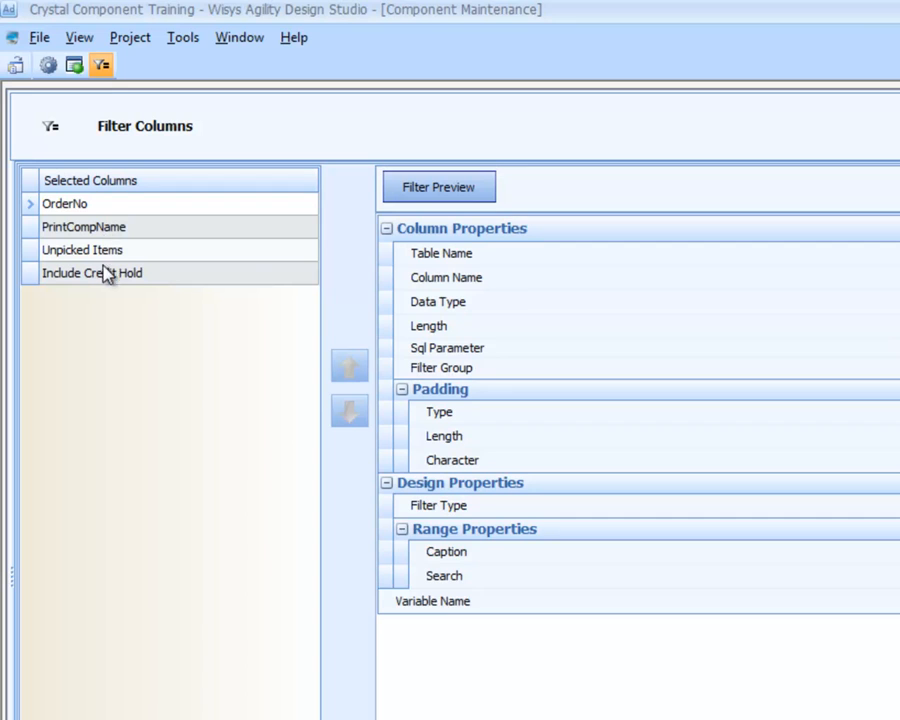
{"action": "left_click", "coordinate": [117, 205]}
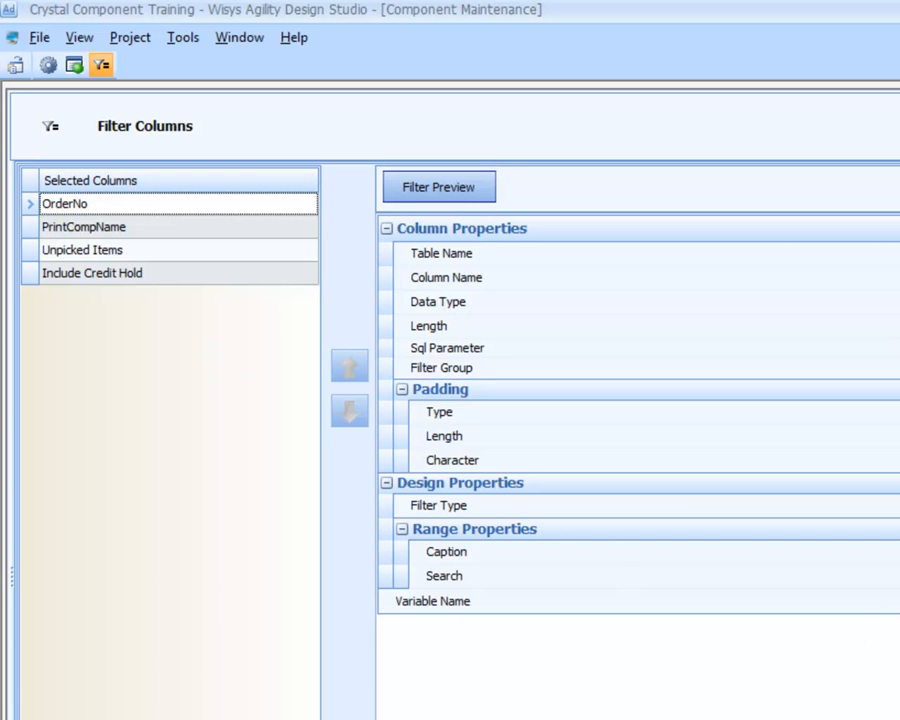
{"action": "left_click", "coordinate": [836, 441]}
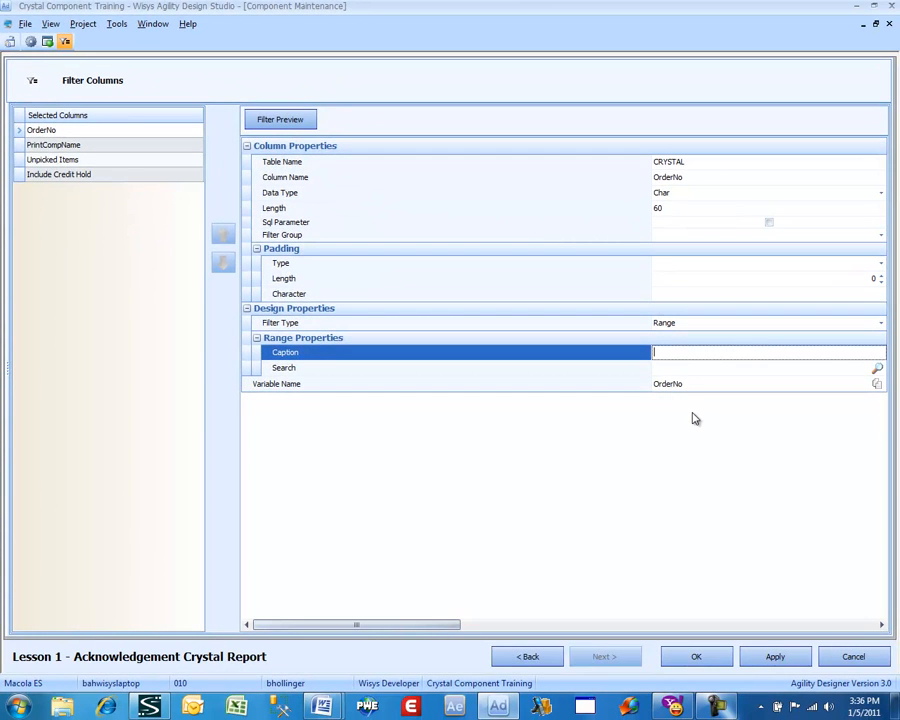
{"action": "type", "text": "O"}
{"action": "type", "text": "rder N"}
{"action": "type", "text": "o"}
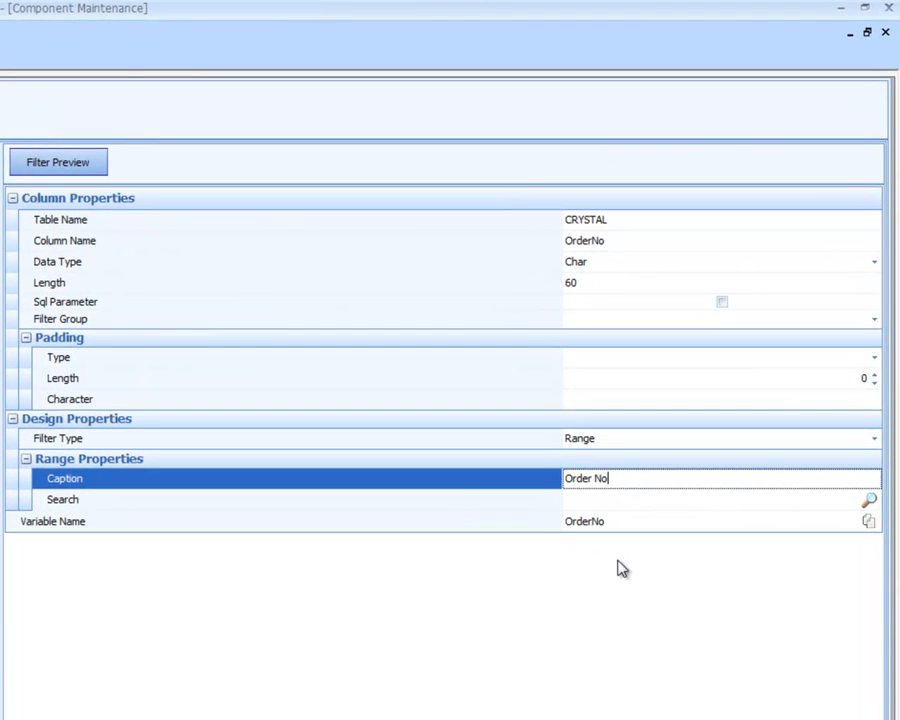
Set the OrderNo column's data type to OrderNumber.
{"action": "left_click", "coordinate": [610, 261]}
{"action": "scroll", "coordinate": [610, 262], "scroll_direction": "down", "scroll_amount": 2}
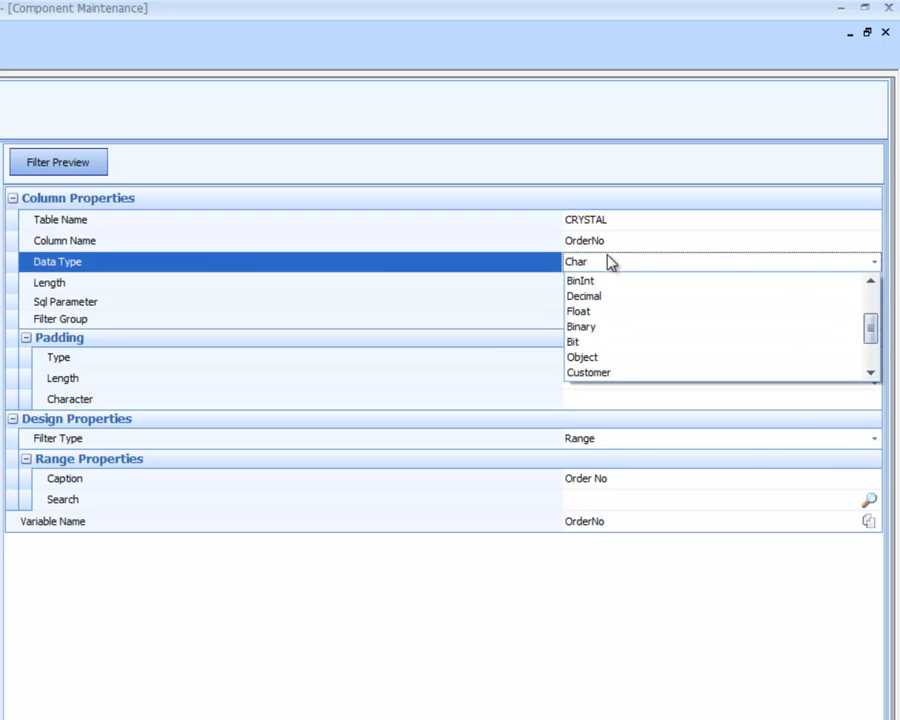
{"action": "scroll", "coordinate": [610, 261], "scroll_direction": "down", "scroll_amount": 1}
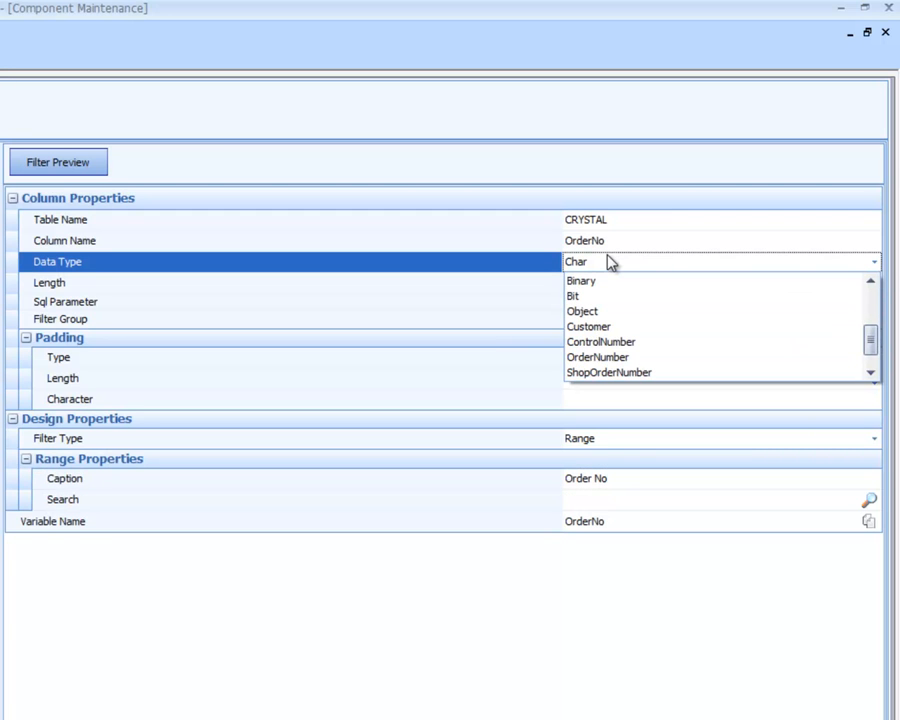
{"action": "left_click", "coordinate": [616, 360]}
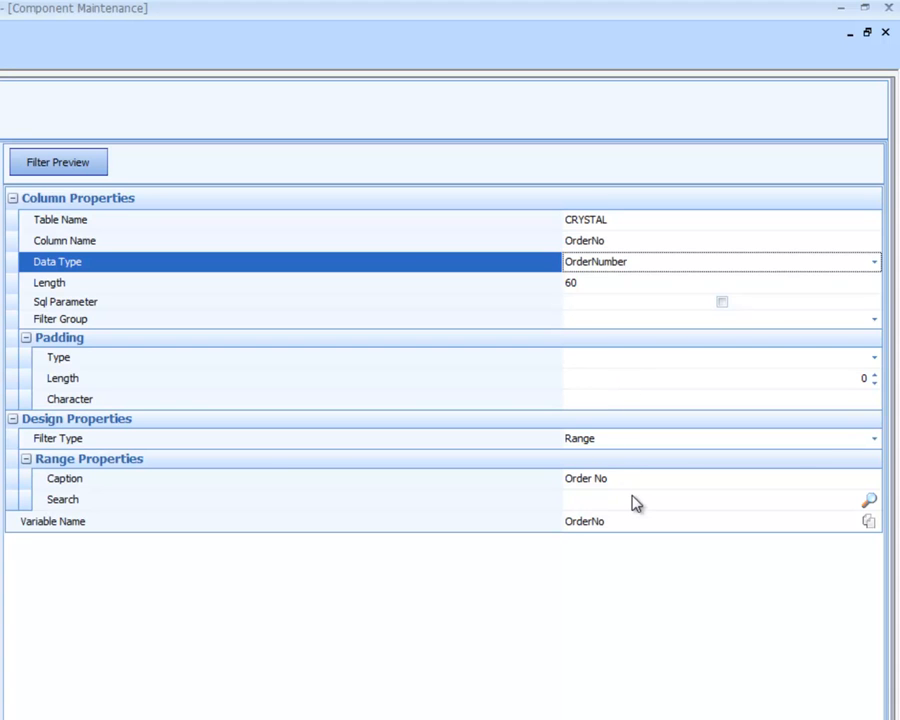
Filter the existing searches by name with "oe-" and assign the OE-ORD-NO search to the OrderNo column.
{"action": "left_click", "coordinate": [870, 500]}
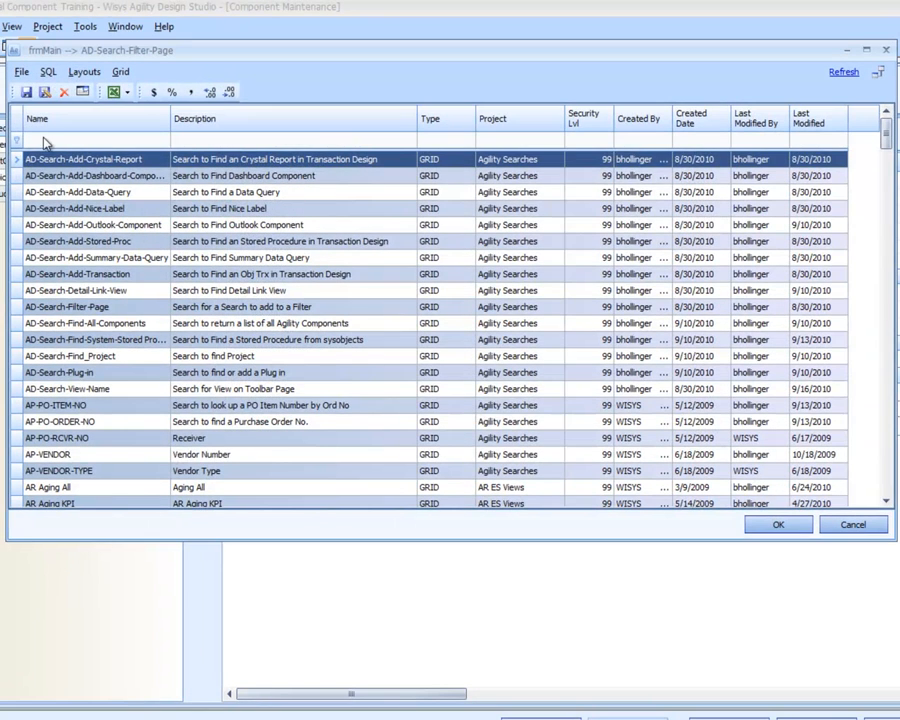
{"action": "type", "text": "oe"}
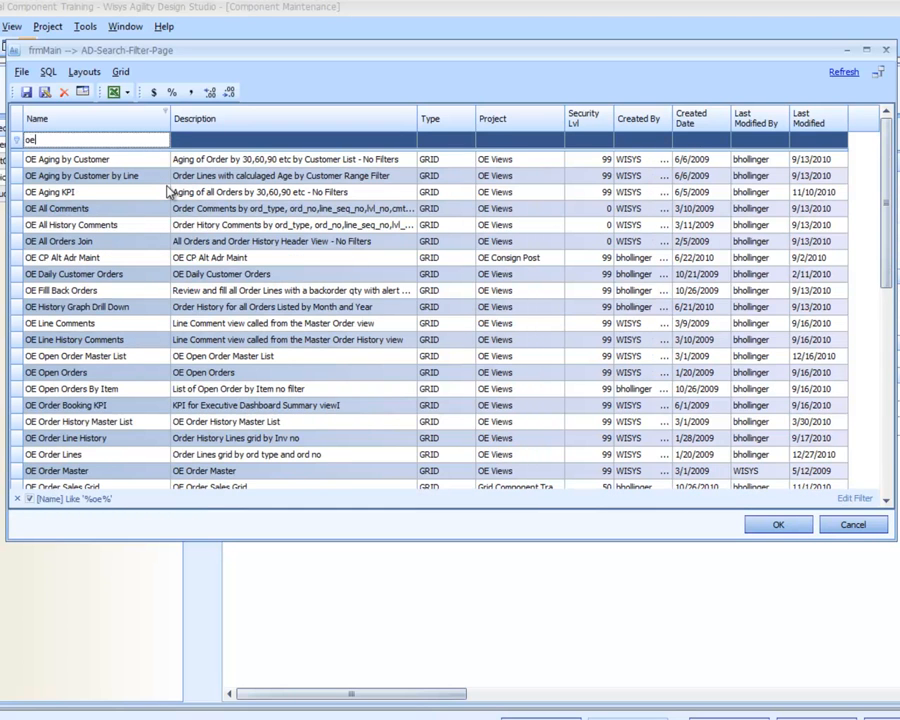
{"action": "type", "text": "-"}
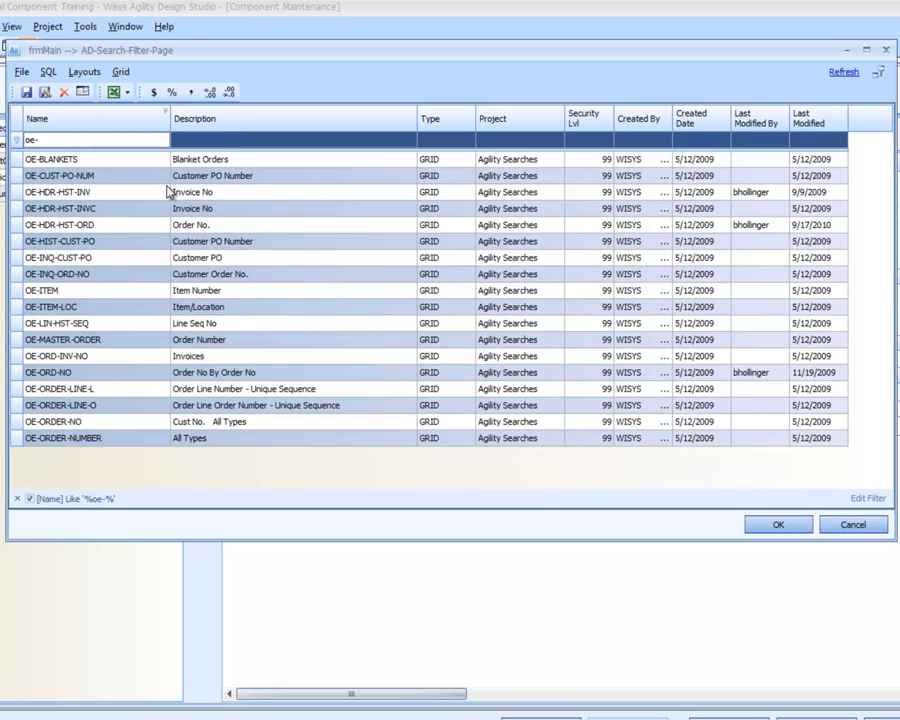
{"action": "double_click", "coordinate": [238, 372]}
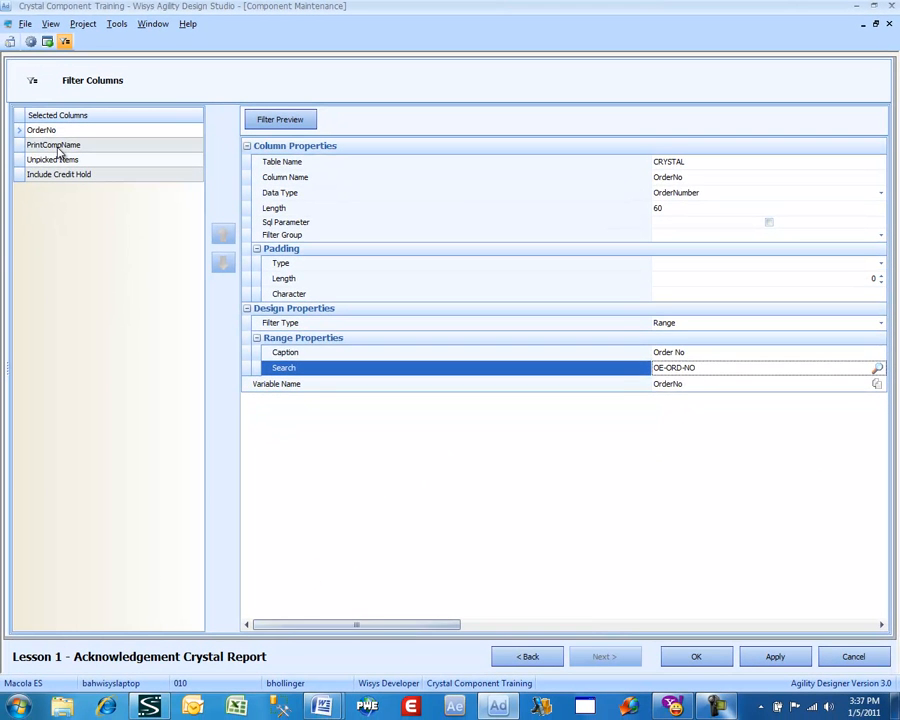
Set the PrintCompName column's checkbox caption to "Print Company Name".
{"action": "left_click", "coordinate": [56, 146]}
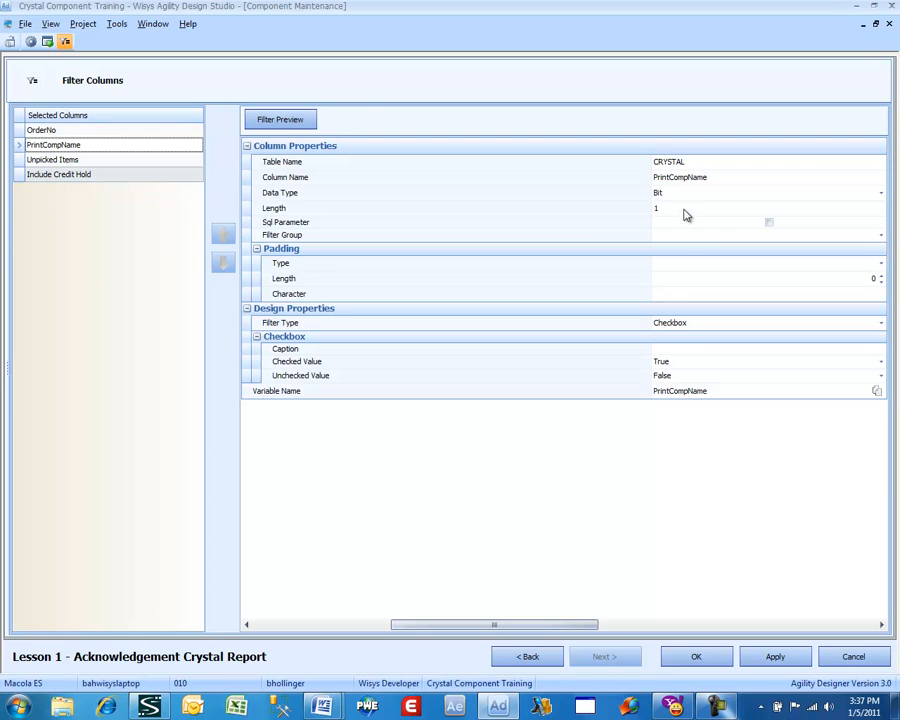
{"action": "left_click", "coordinate": [659, 348]}
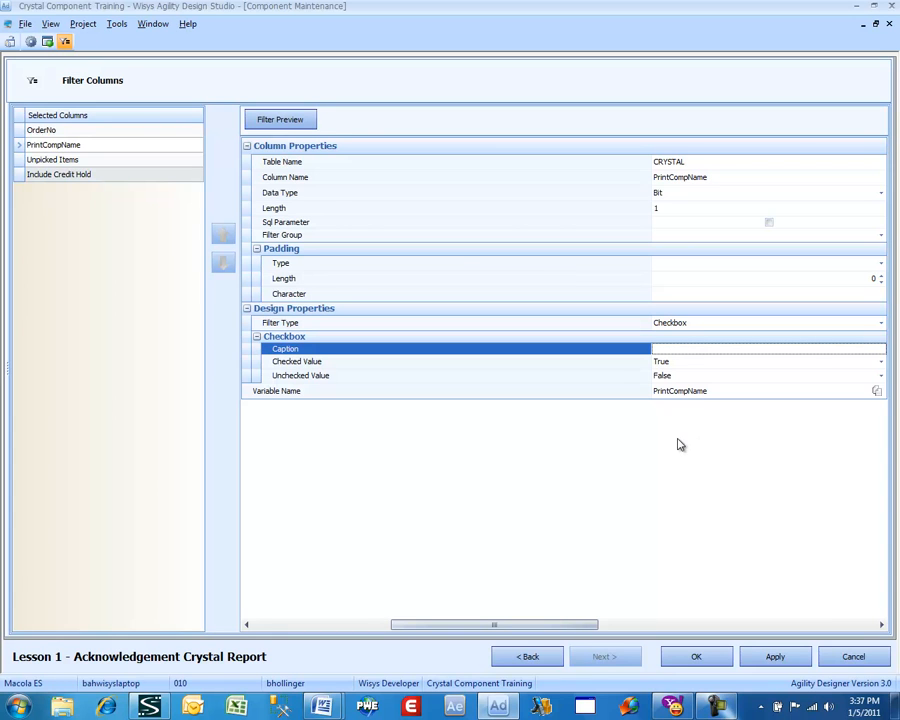
{"action": "type", "text": "Print Company Name"}
Set the Unpicked Items column's checkbox caption to "Print Unpicked Items".
{"action": "left_click", "coordinate": [79, 166]}
{"action": "left_click", "coordinate": [673, 350]}
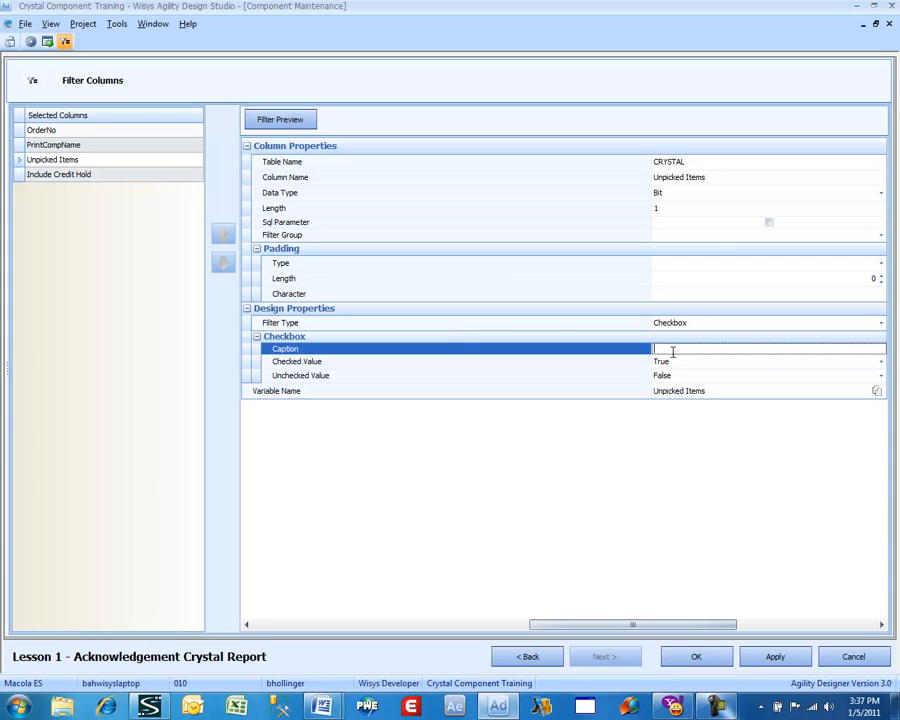
{"action": "type", "text": "Print Unpicked Items"}
Set the Include Credit Hold column's checkbox caption to "Include Credit Hold" and preview the filter.
{"action": "left_click", "coordinate": [75, 182]}
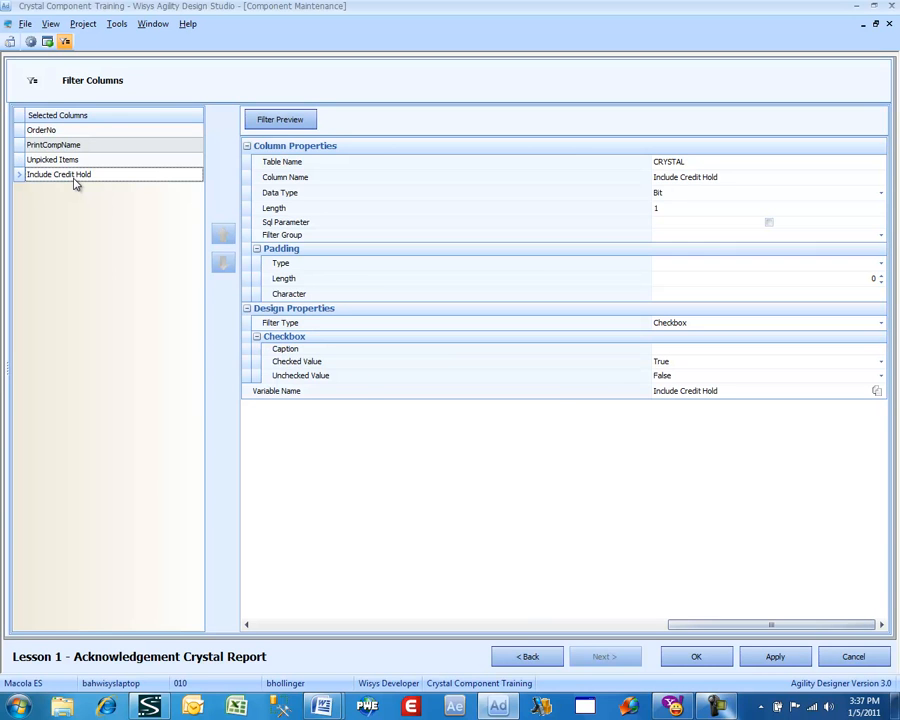
{"action": "left_click", "coordinate": [666, 352]}
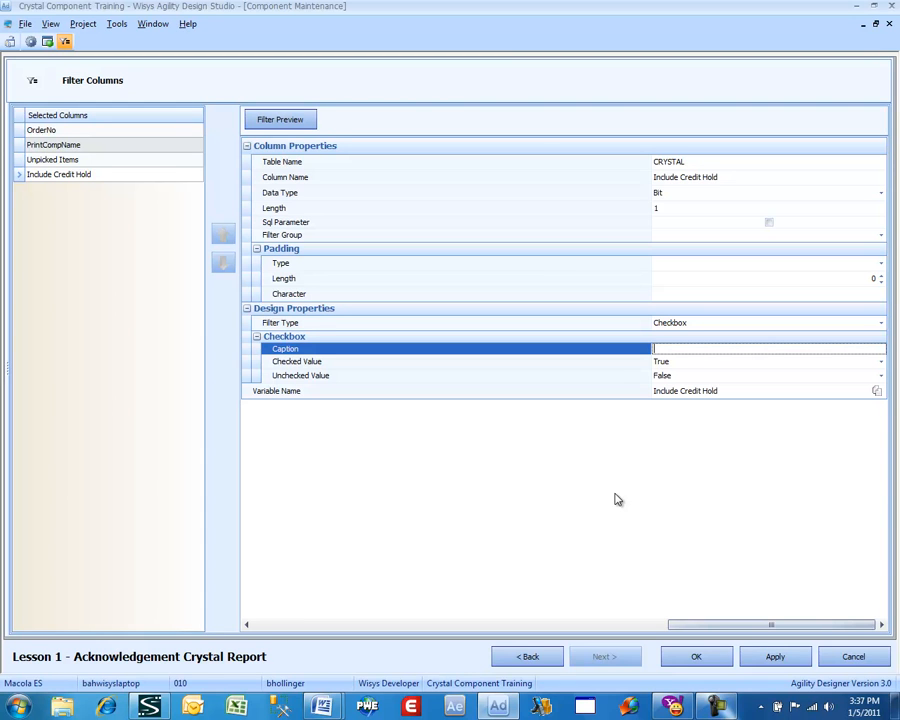
{"action": "type", "text": "Include Credit Hold"}
{"action": "left_click", "coordinate": [293, 127]}
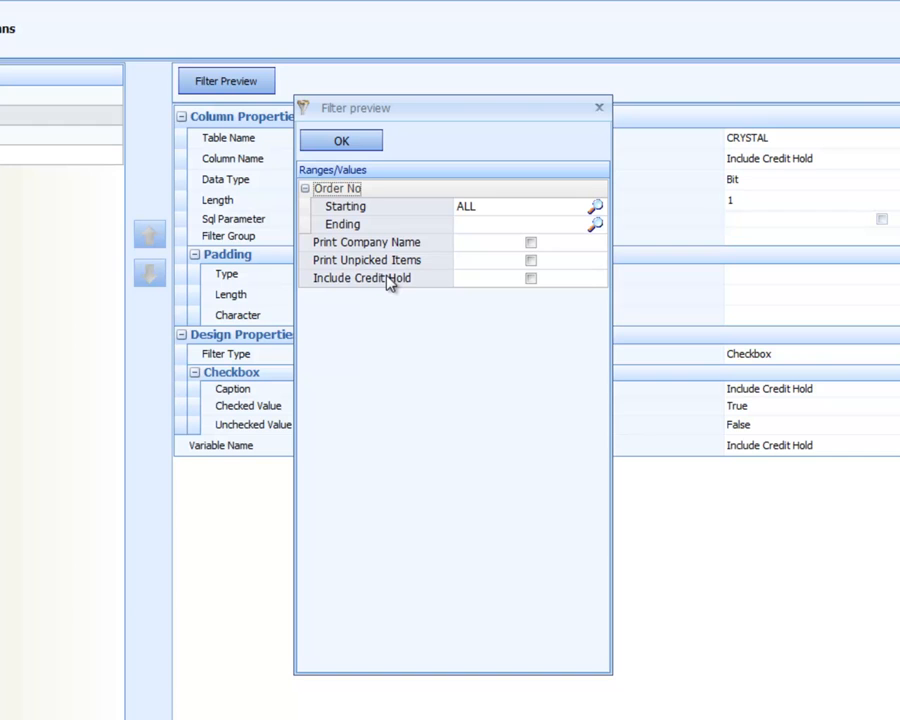
{"action": "left_click", "coordinate": [341, 145]}
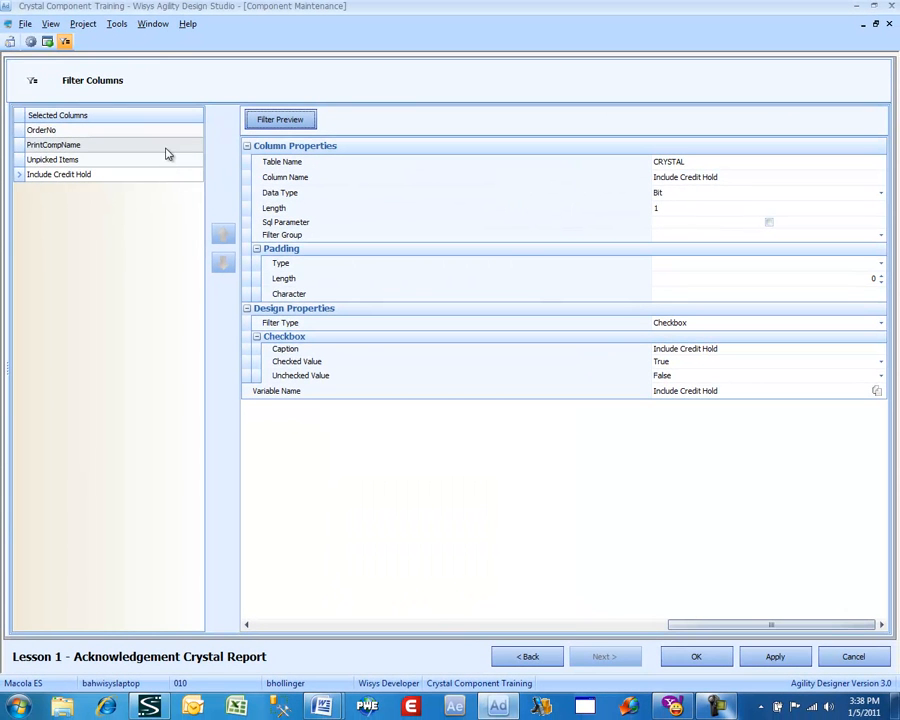
Assign the PrintCompName, Unpicked Items and Include Credit Hold columns to the Preferences filter group and preview the filter.
{"action": "left_click", "coordinate": [165, 148]}
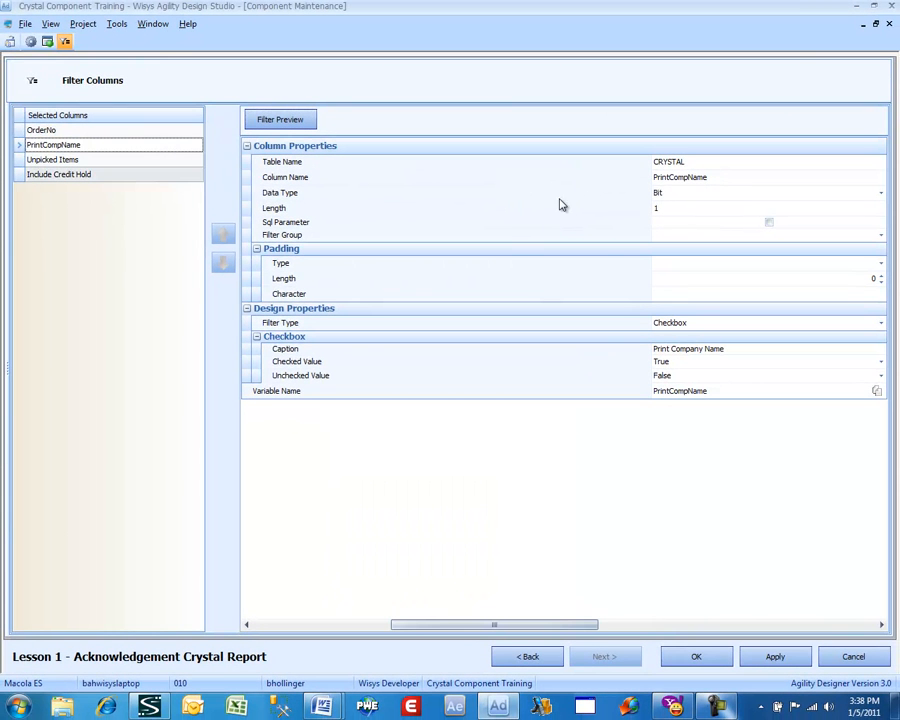
{"action": "left_click", "coordinate": [685, 237]}
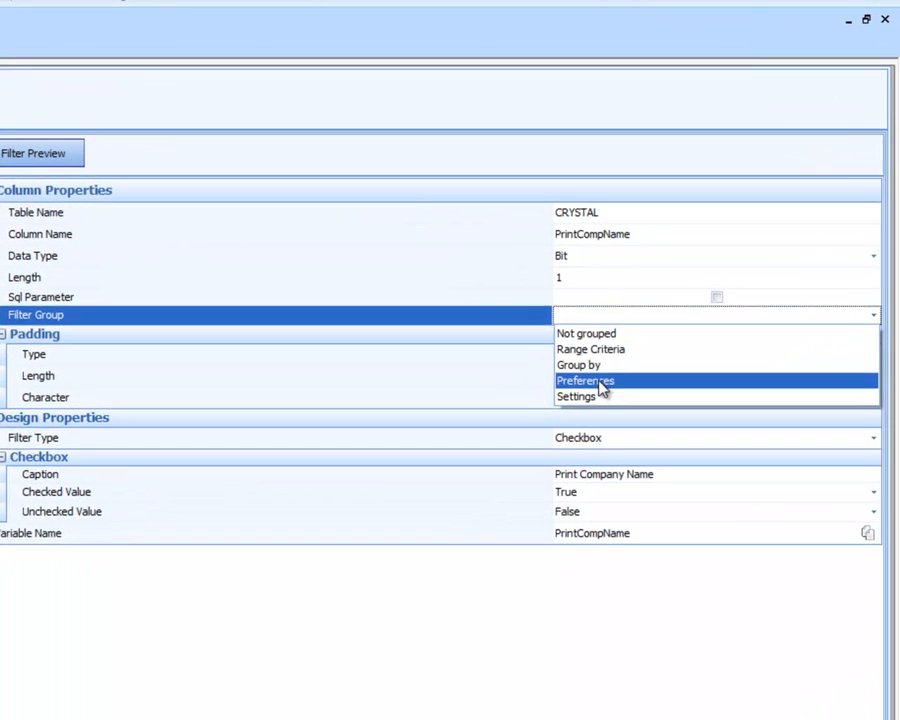
{"action": "left_click", "coordinate": [598, 381]}
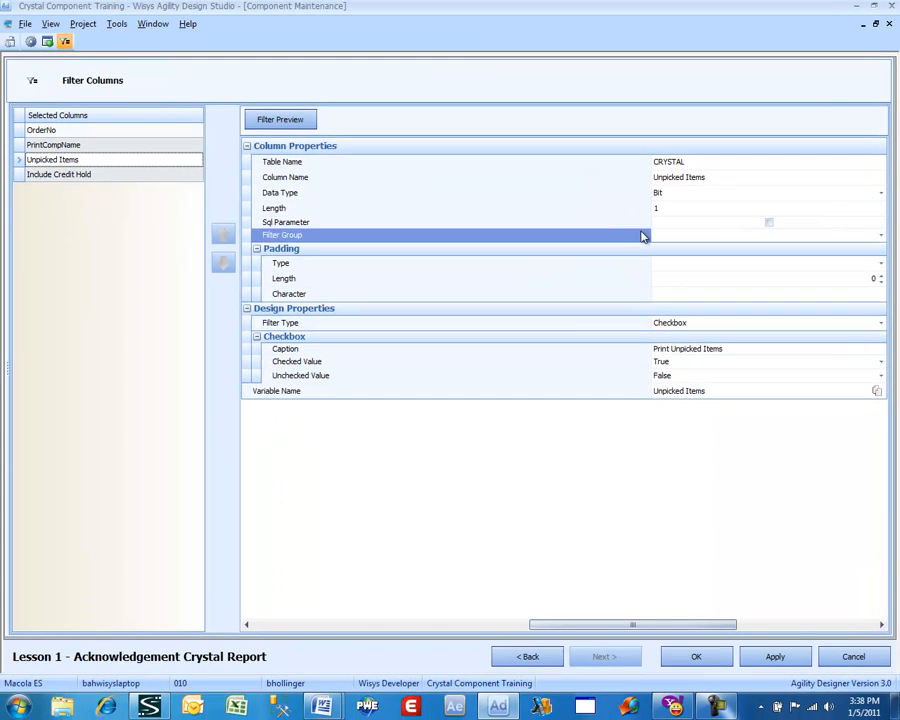
{"action": "left_click", "coordinate": [662, 237]}
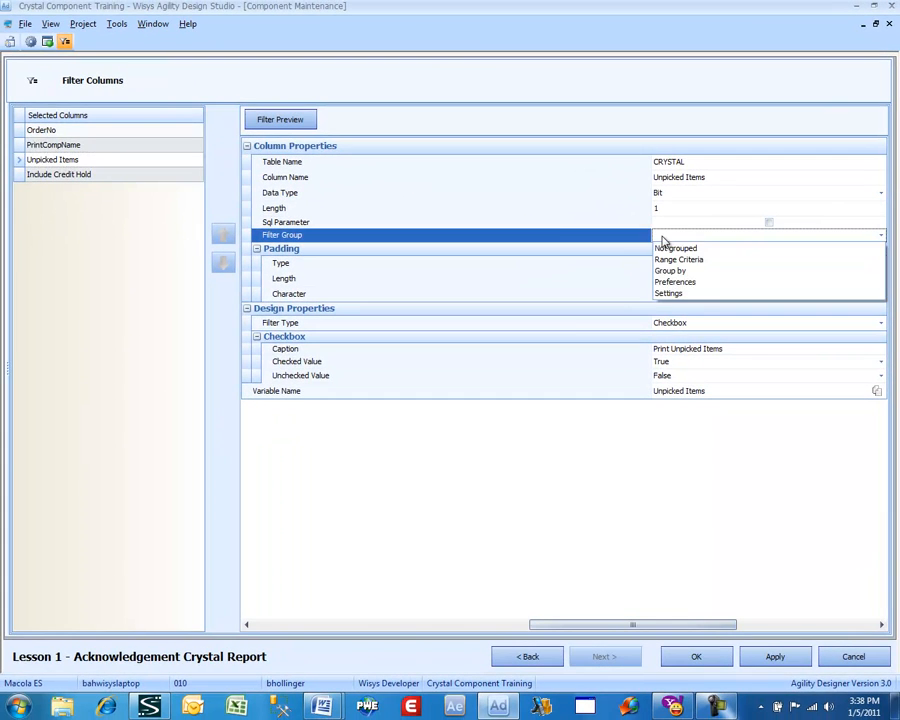
{"action": "left_click", "coordinate": [673, 282]}
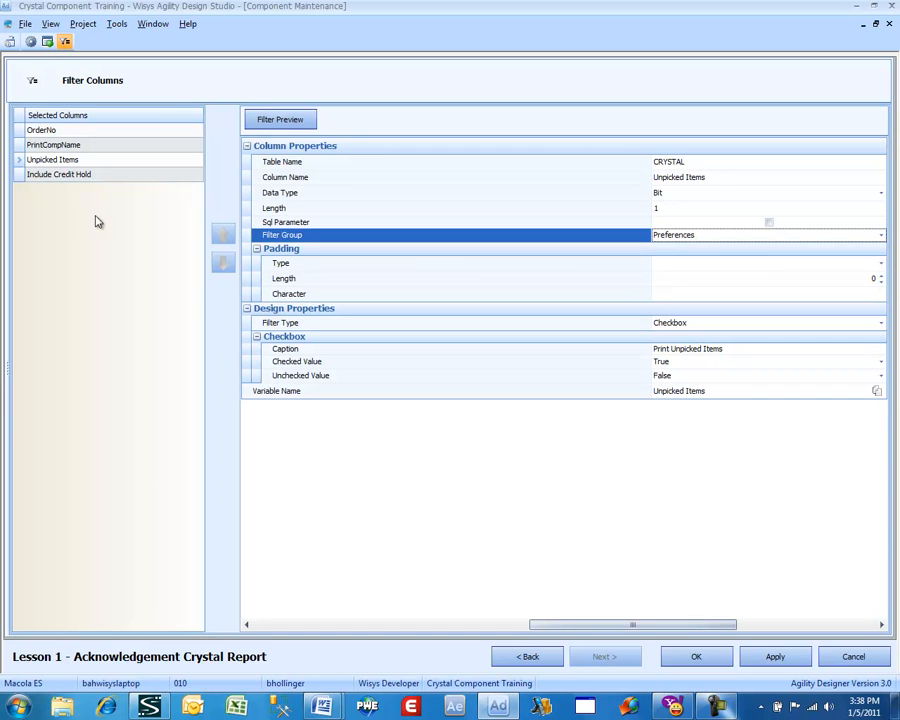
{"action": "left_click", "coordinate": [106, 177]}
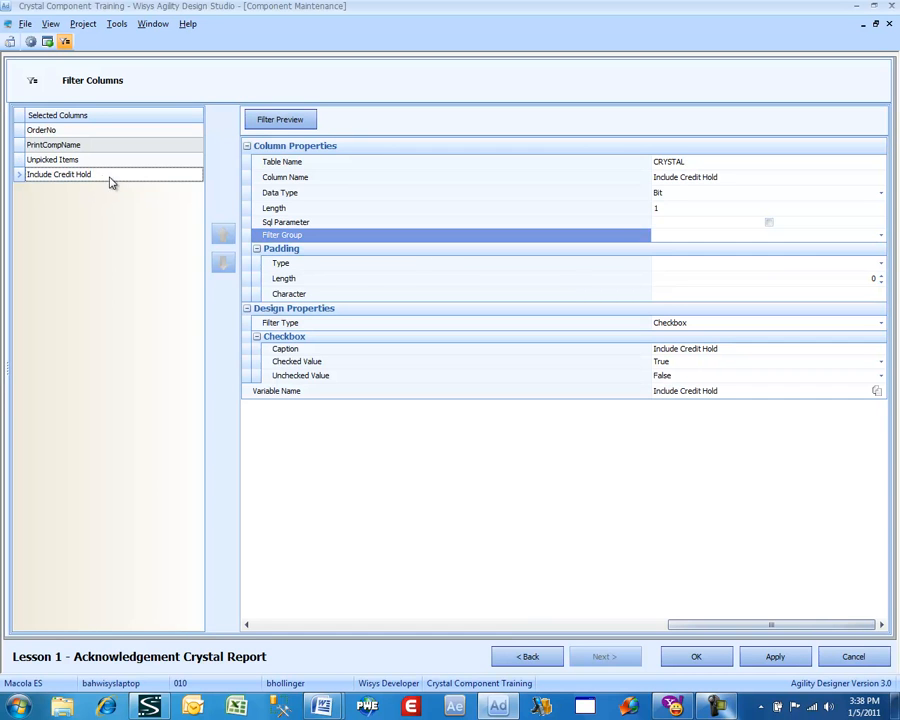
{"action": "left_click", "coordinate": [658, 236]}
{"action": "left_click", "coordinate": [662, 281]}
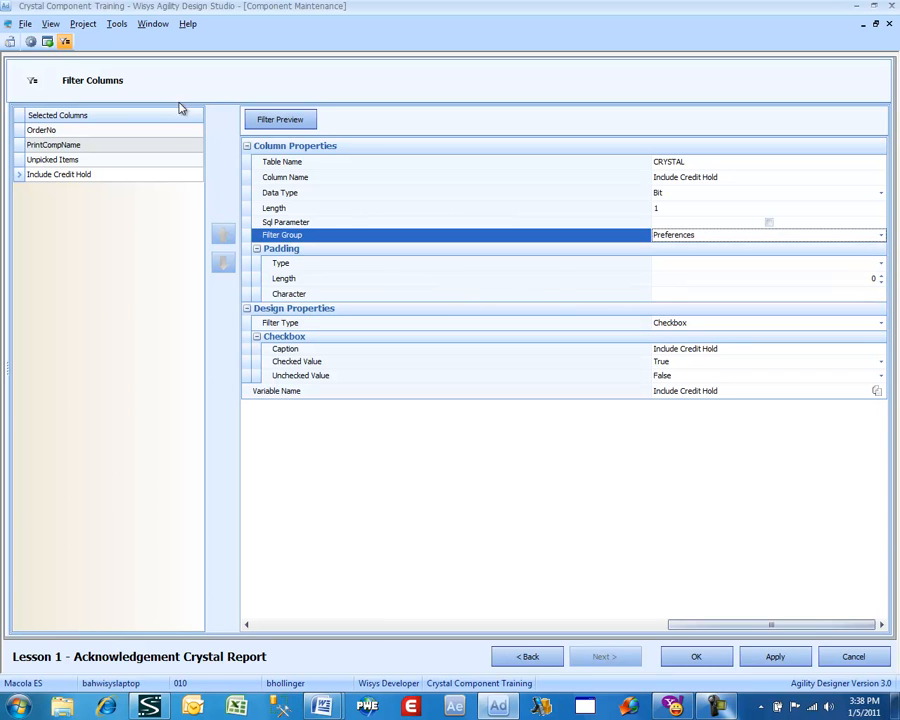
{"action": "left_click", "coordinate": [258, 120]}
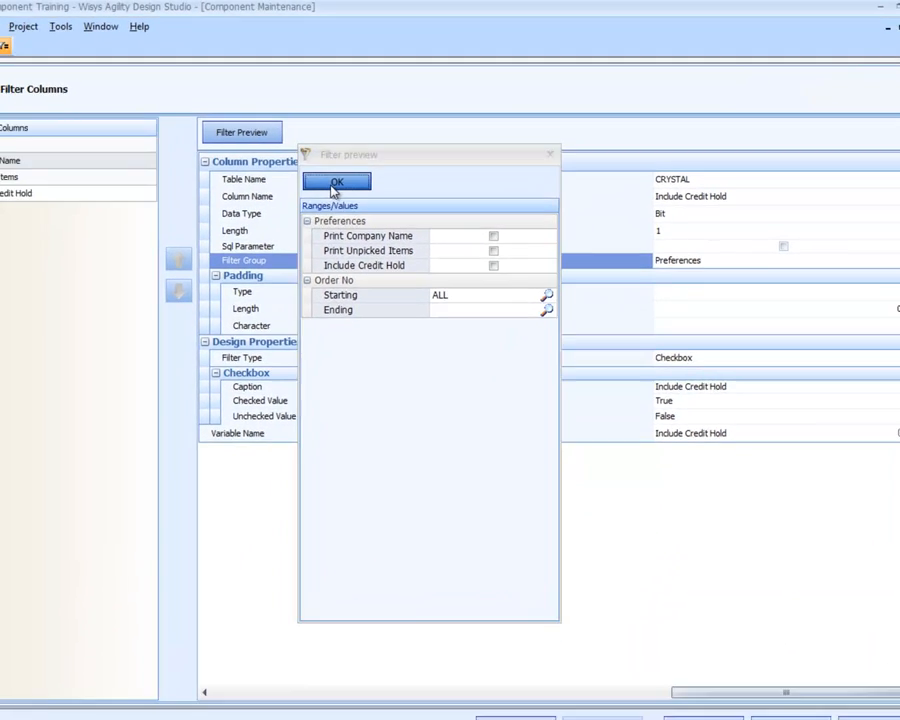
{"action": "left_click", "coordinate": [299, 205]}
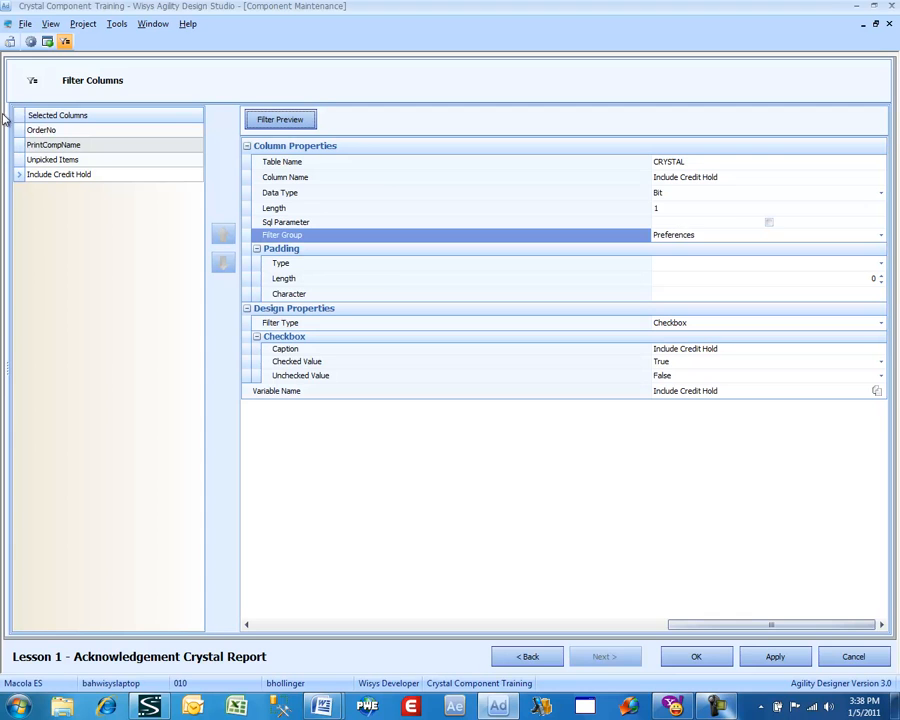
Assign the OrderNo column to the Range Criteria filter group.
{"action": "left_click", "coordinate": [42, 130]}
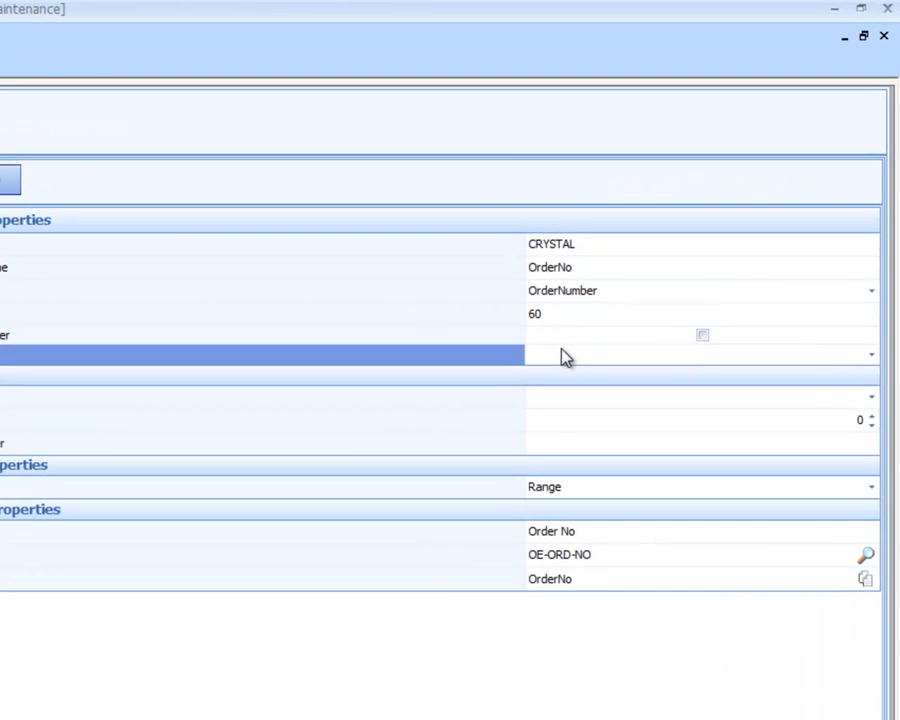
{"action": "left_click", "coordinate": [610, 302]}
{"action": "left_click", "coordinate": [572, 391]}
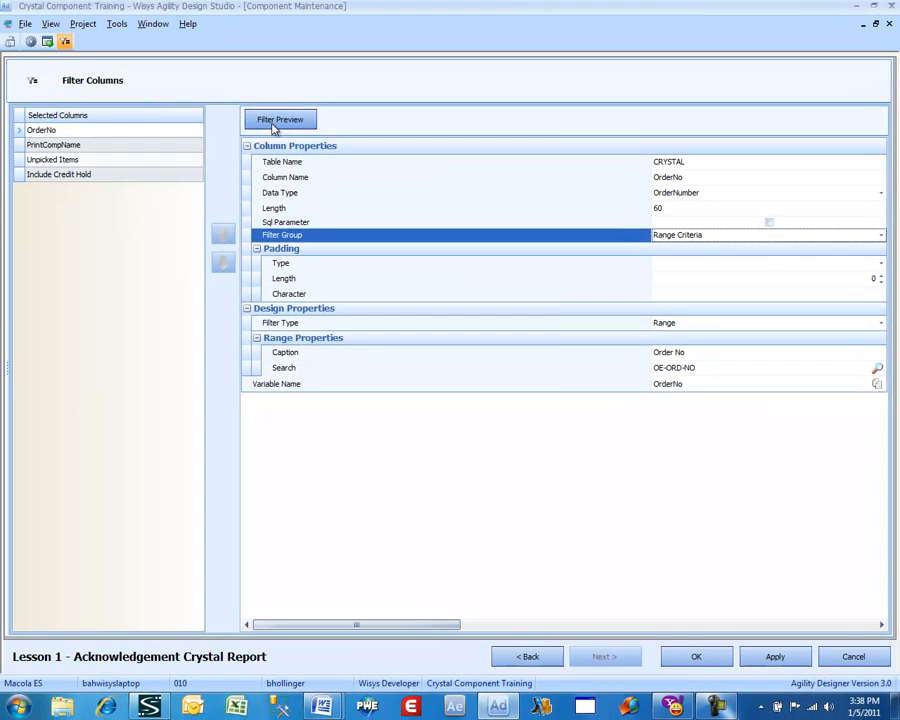
Test the filter preview by picking a starting order from the search and carrying it to the ending value, and save the component.
{"action": "left_click", "coordinate": [274, 124]}
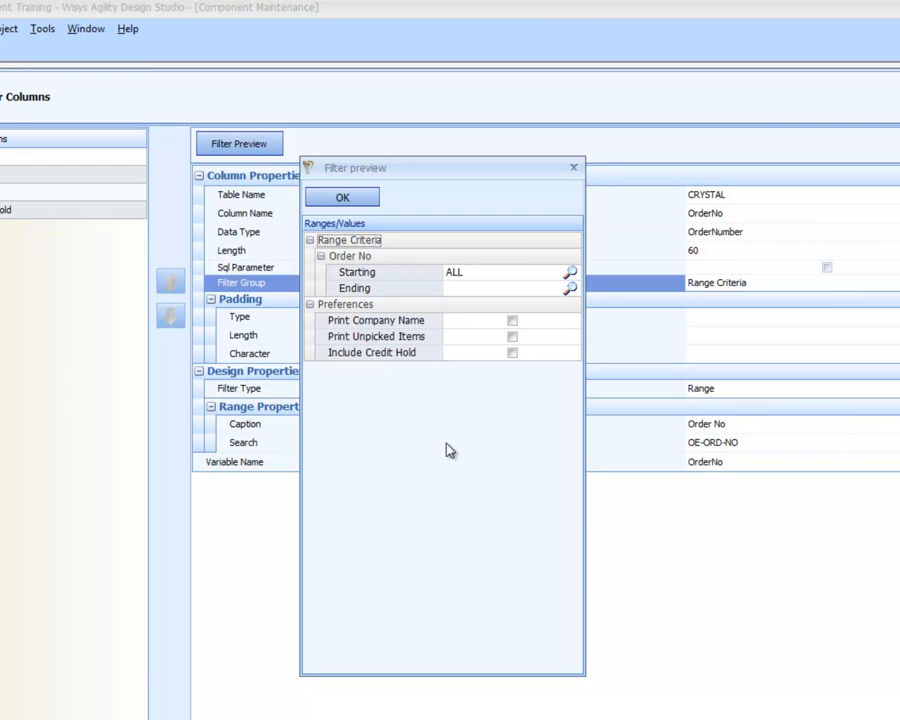
{"action": "left_click", "coordinate": [569, 273]}
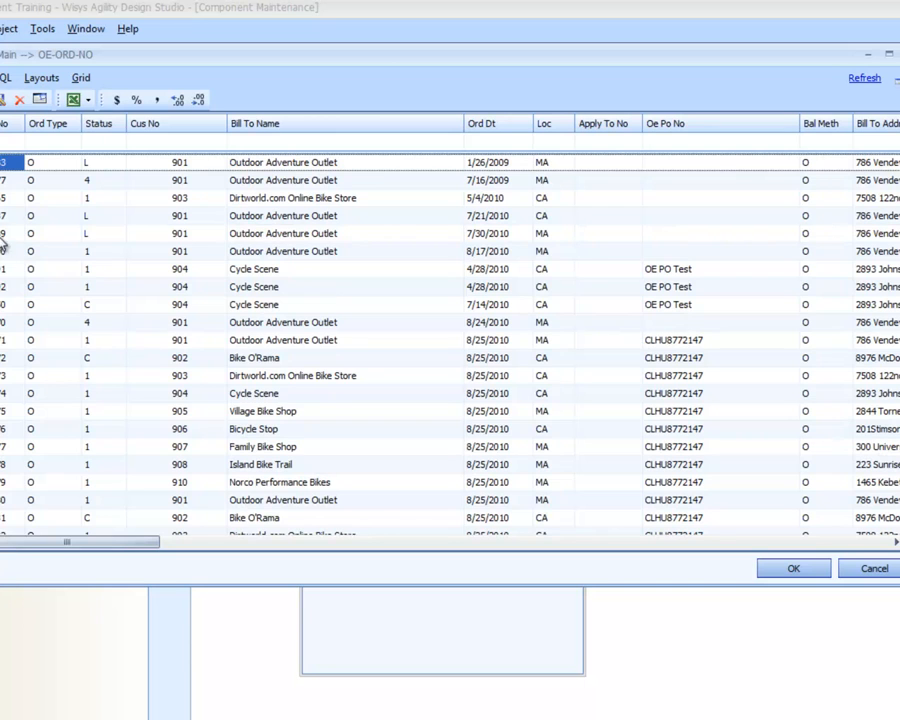
{"action": "double_click", "coordinate": [15, 252]}
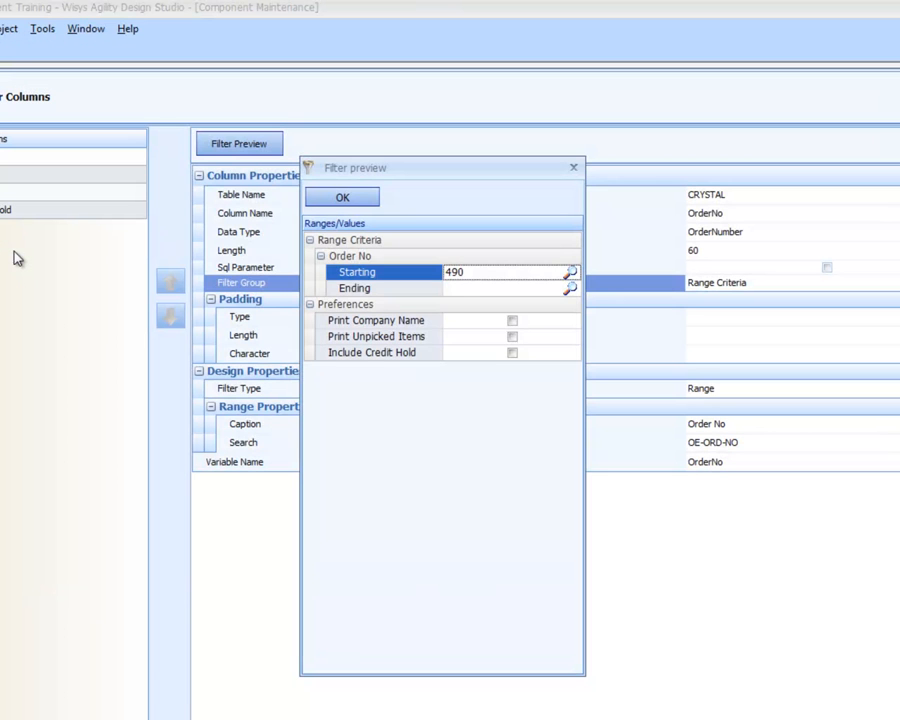
{"action": "key", "text": "Tab"}
{"action": "key", "text": "Tab"}
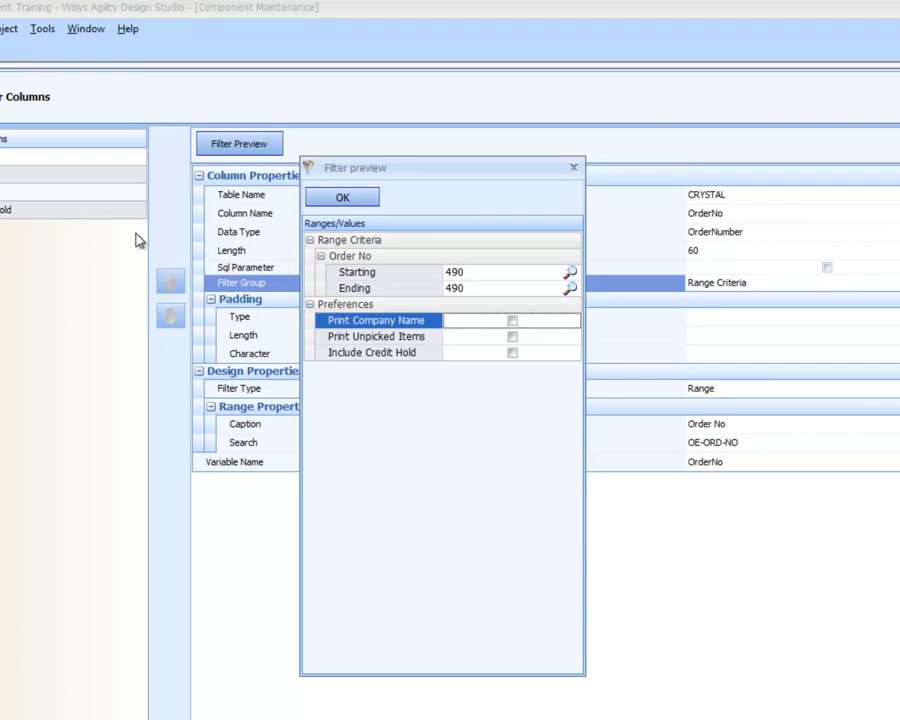
{"action": "left_click", "coordinate": [341, 197]}
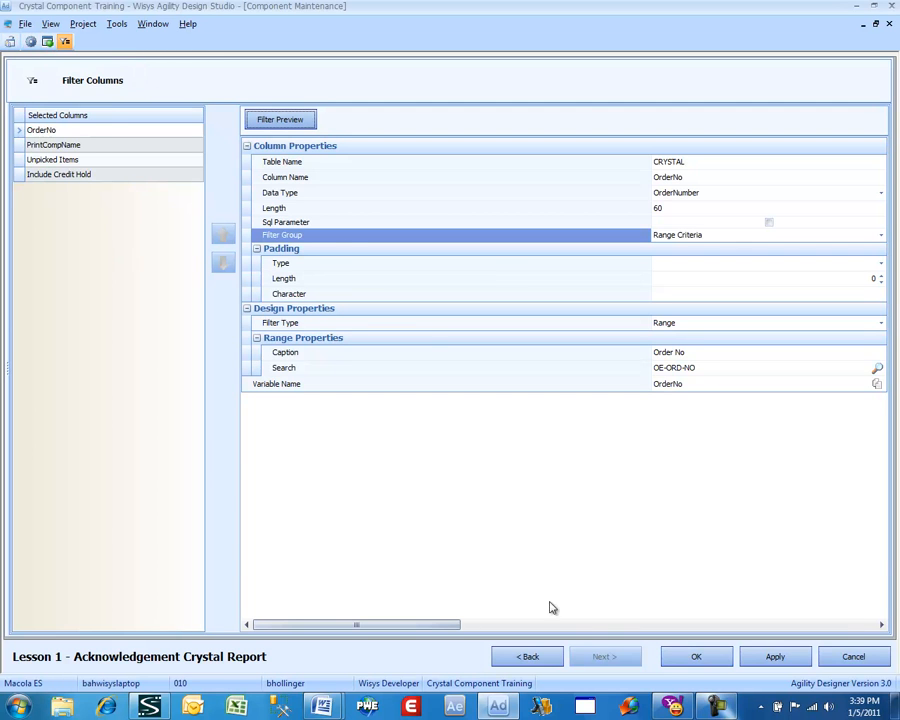
{"action": "left_click", "coordinate": [670, 666]}
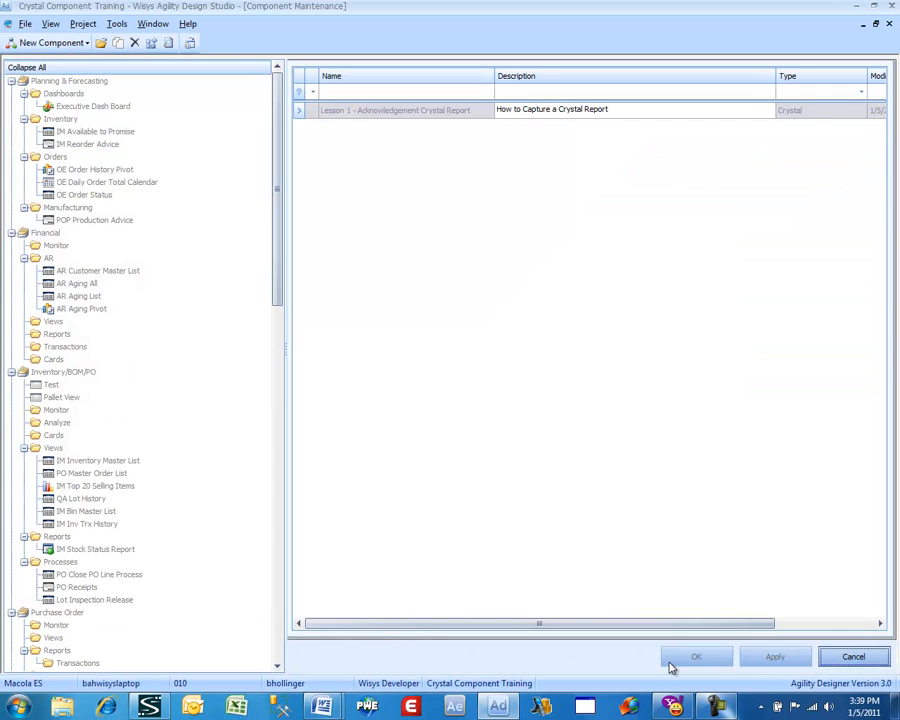
Run the Lesson 1 - Acknowledgement Crystal Report component and pick the Outdoor Adventure Outlet order dated 8/17/2010 as the starting and ending order.
{"action": "left_click", "coordinate": [345, 112]}
{"action": "right_click", "coordinate": [345, 112]}
{"action": "left_click", "coordinate": [357, 121]}
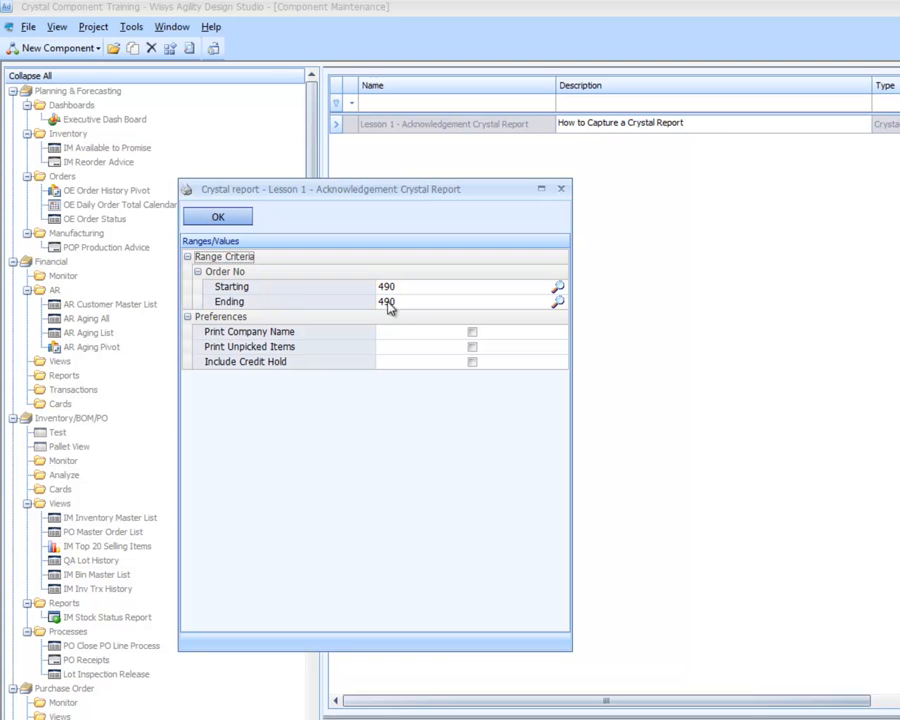
{"action": "left_click", "coordinate": [557, 287]}
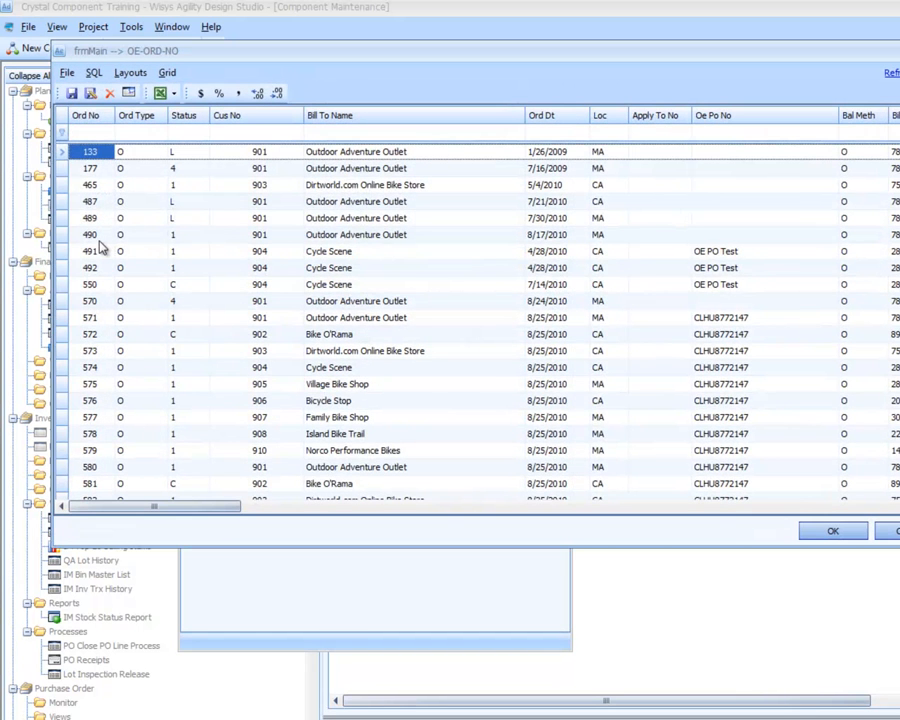
{"action": "double_click", "coordinate": [94, 236]}
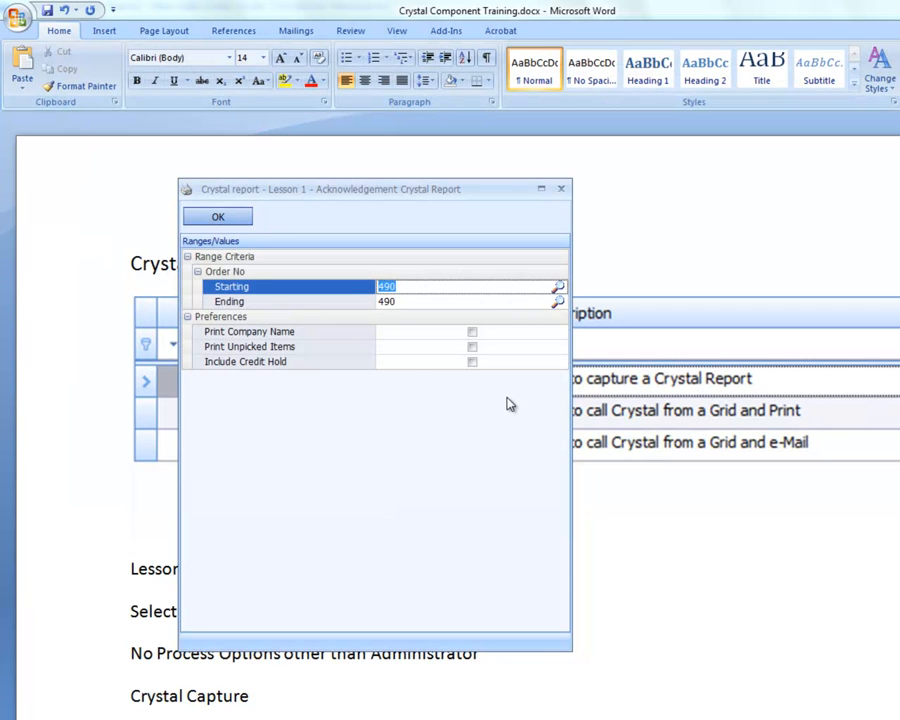
{"action": "key", "text": "Tab"}
Generate the order acknowledgement with Print Company Name, Print Unpicked Items and Include Credit Hold enabled, and close the report after viewing it.
{"action": "left_click", "coordinate": [471, 333]}
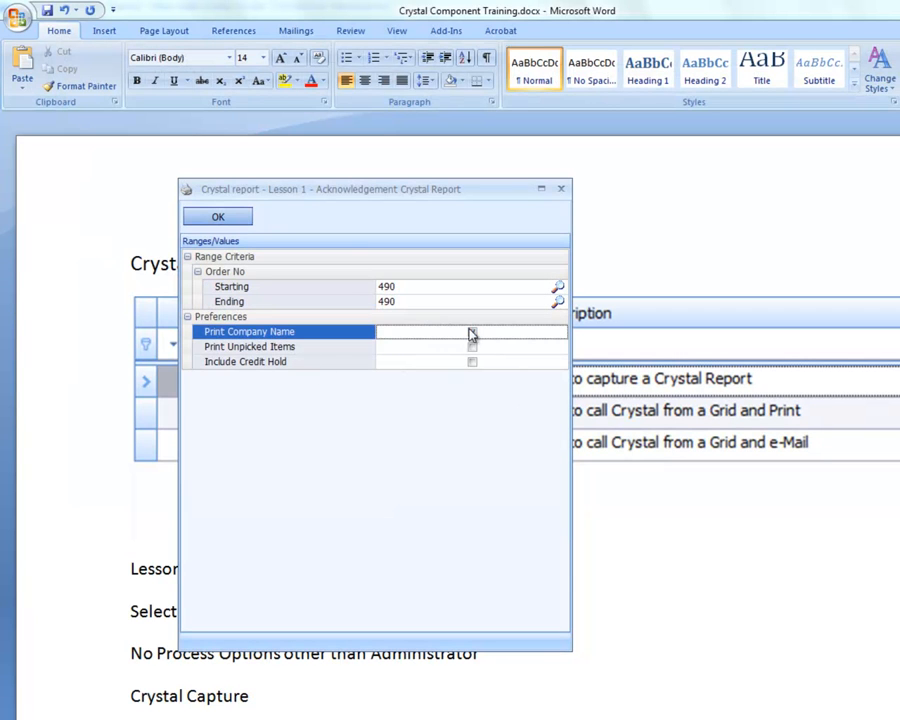
{"action": "left_click", "coordinate": [473, 347]}
{"action": "left_click", "coordinate": [471, 347]}
{"action": "left_click", "coordinate": [475, 362]}
{"action": "left_click", "coordinate": [472, 362]}
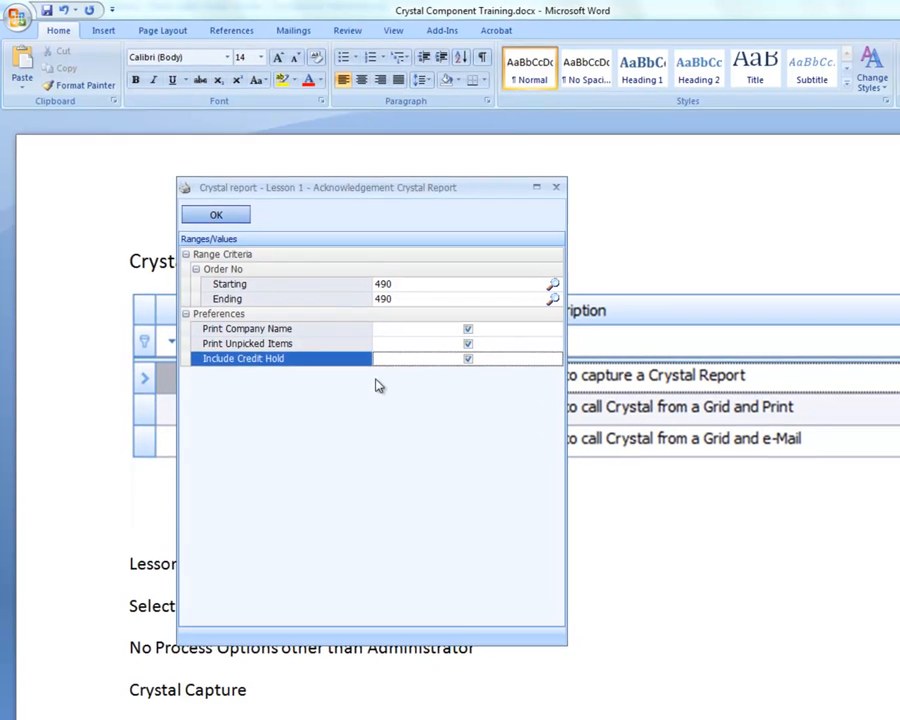
{"action": "left_click", "coordinate": [217, 217]}
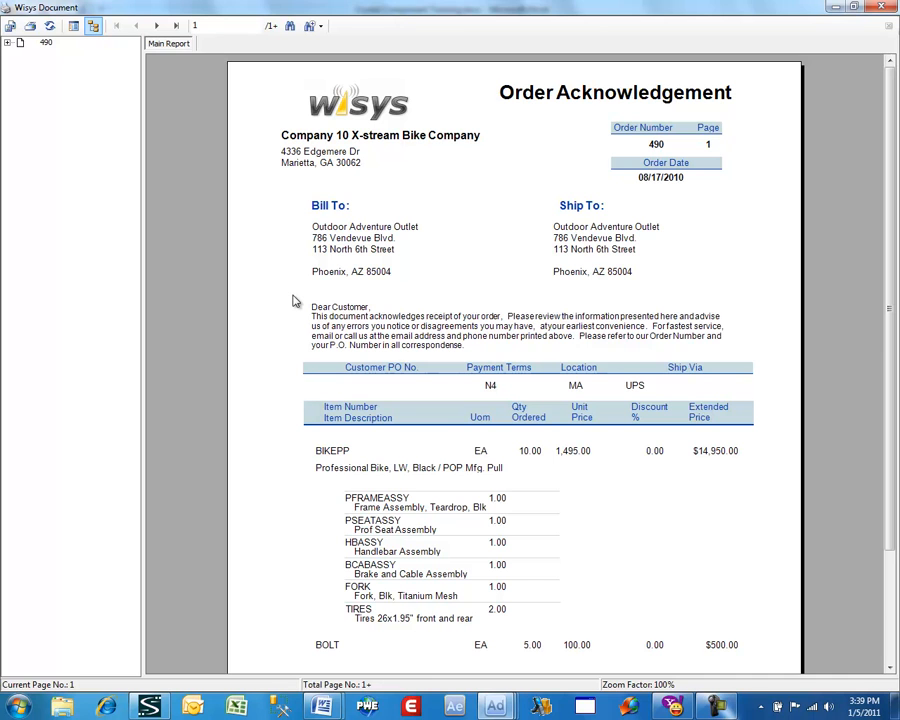
{"action": "left_click", "coordinate": [884, 7]}
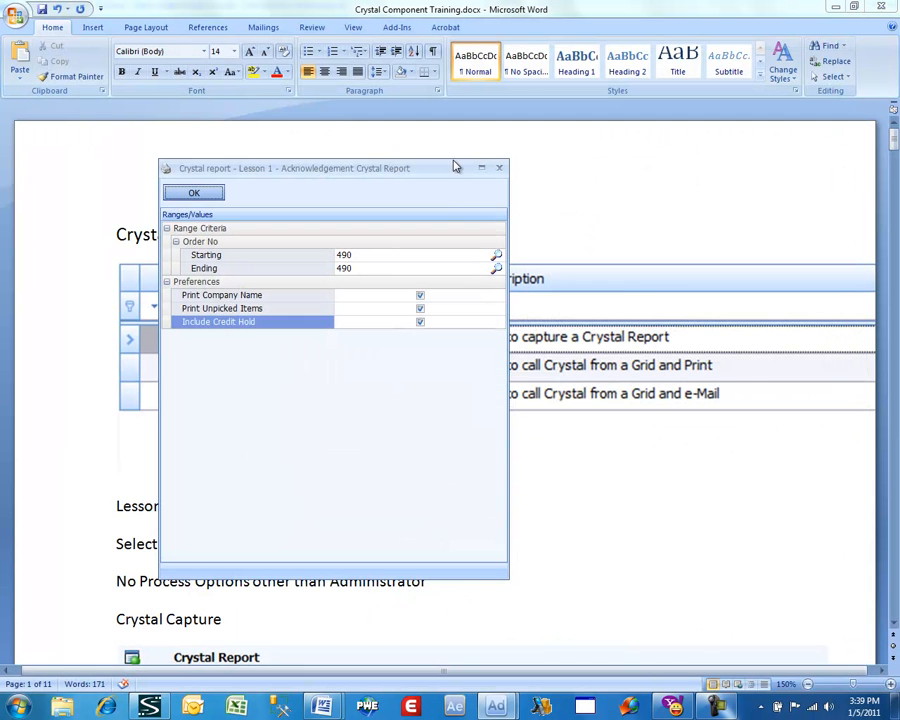